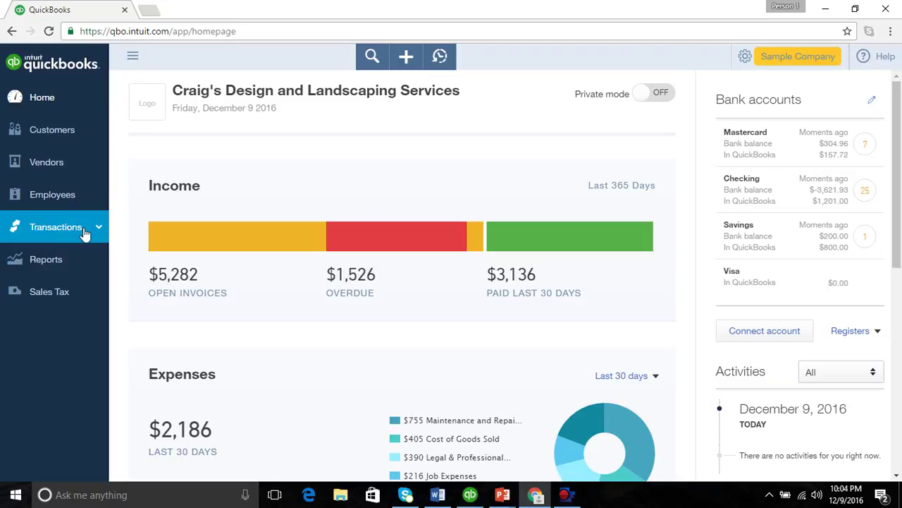
Step: Start a new account in the chart of accounts with Other Current Liabilities as both category type and detail type
{"action": "left_click", "coordinate": [84, 234]}
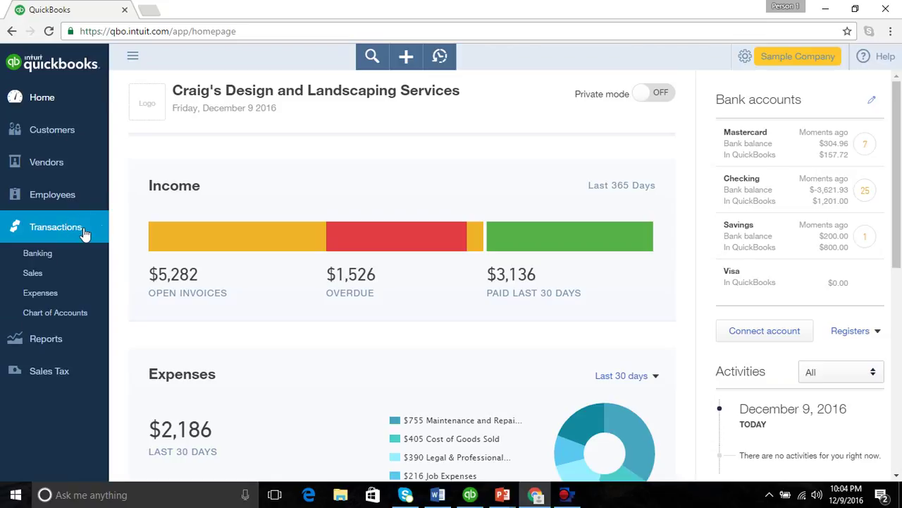
{"action": "left_click", "coordinate": [75, 317]}
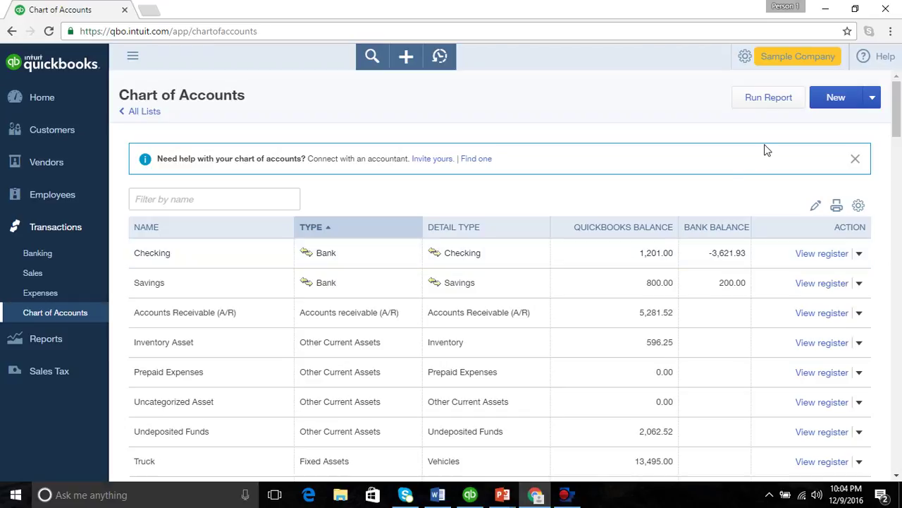
{"action": "left_click", "coordinate": [846, 100]}
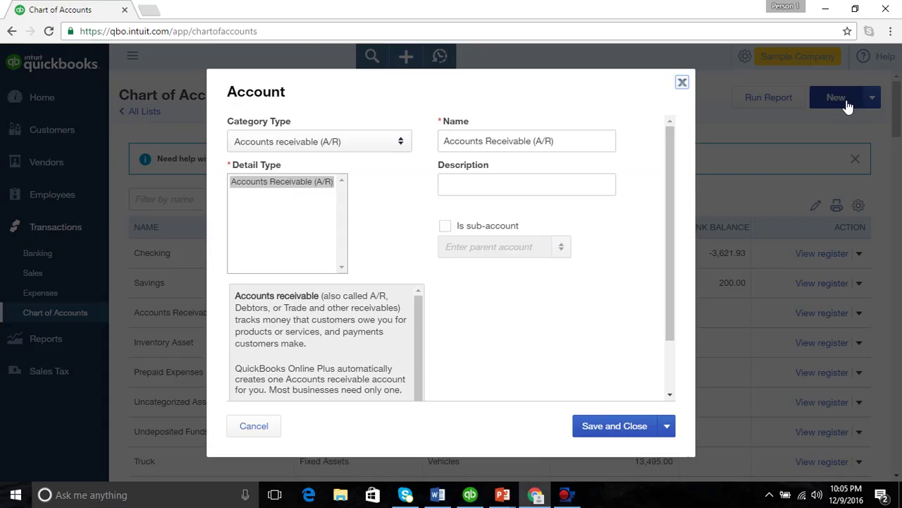
{"action": "left_click", "coordinate": [402, 148]}
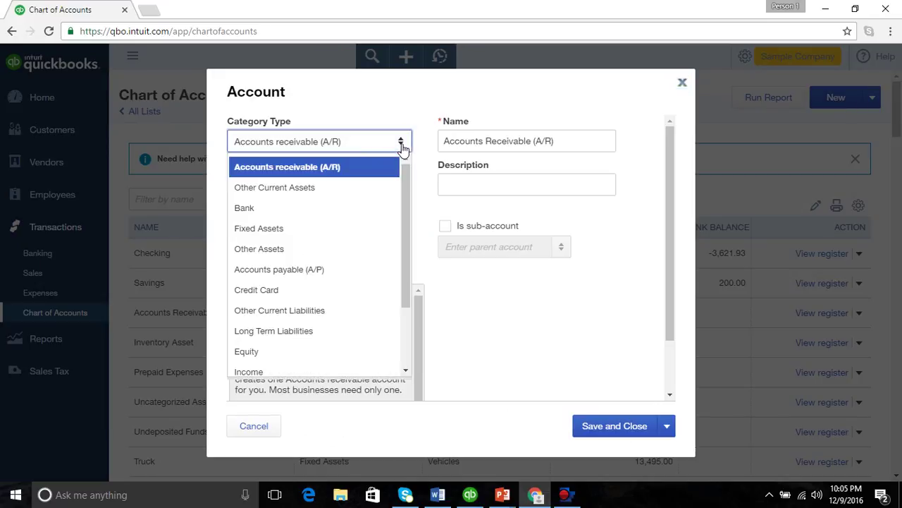
{"action": "left_click", "coordinate": [318, 312]}
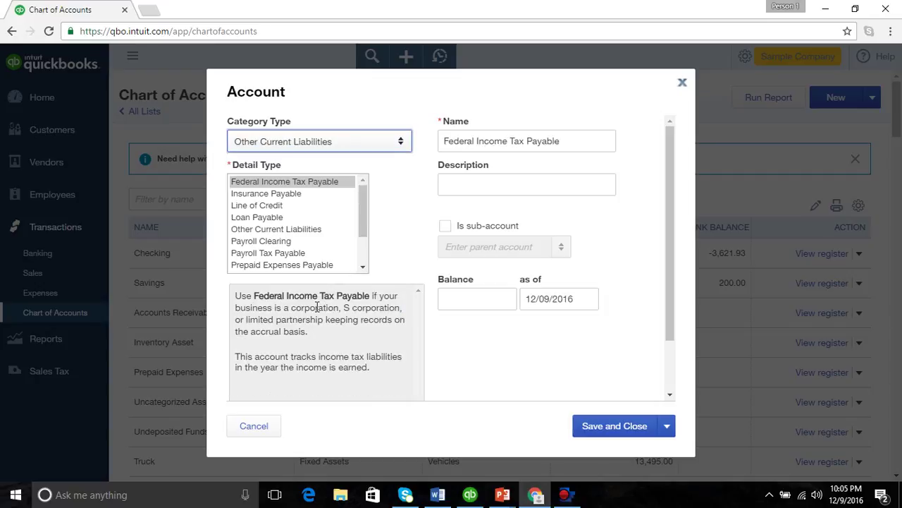
{"action": "left_click", "coordinate": [313, 232]}
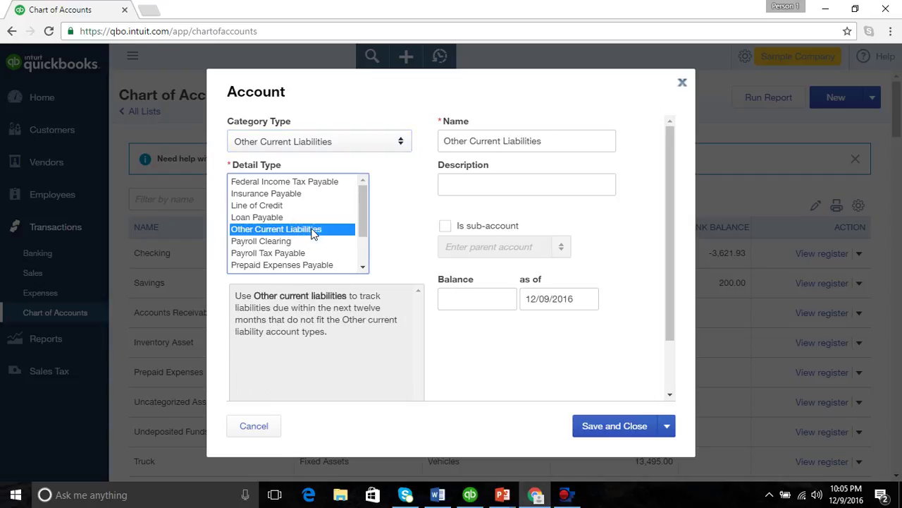
Step: Name the new liability account Gift Card and save it
{"action": "triple_click", "coordinate": [562, 140]}
{"action": "type", "text": "Gift C"}
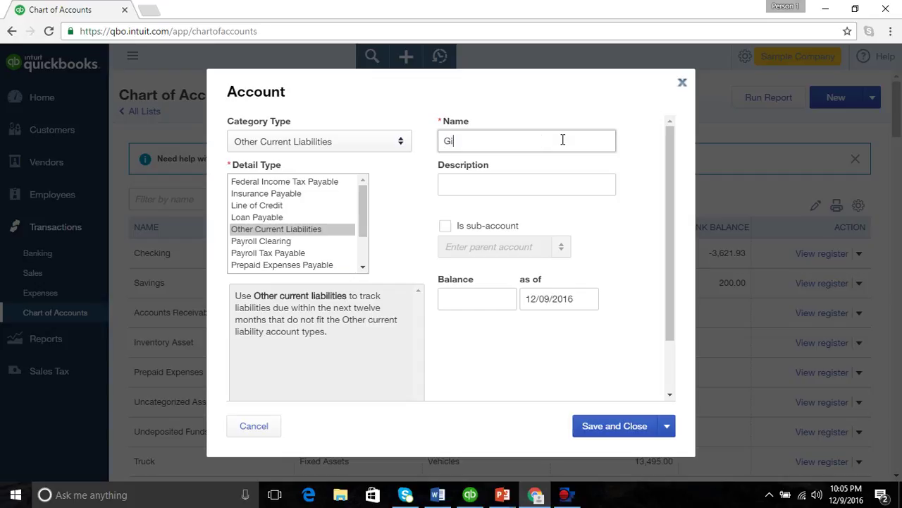
{"action": "type", "text": "ard"}
{"action": "left_click", "coordinate": [624, 427]}
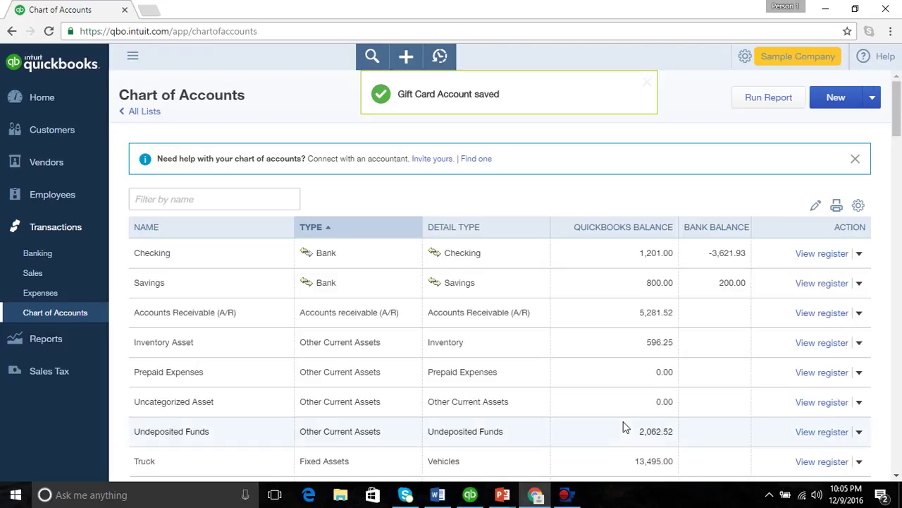
Step: Look through the chart of accounts for the Gift Card account among the other current liabilities
{"action": "left_click", "coordinate": [897, 477]}
{"action": "left_click", "coordinate": [896, 477]}
{"action": "left_click", "coordinate": [896, 477]}
{"action": "left_click", "coordinate": [897, 477]}
{"action": "left_click", "coordinate": [897, 477]}
{"action": "left_click", "coordinate": [897, 477]}
{"action": "left_click", "coordinate": [896, 477]}
{"action": "left_click", "coordinate": [896, 476]}
{"action": "left_click", "coordinate": [897, 477]}
{"action": "left_click", "coordinate": [897, 477]}
{"action": "left_click", "coordinate": [896, 476]}
{"action": "left_click", "coordinate": [897, 477]}
{"action": "left_click", "coordinate": [897, 477]}
{"action": "left_click", "coordinate": [897, 477]}
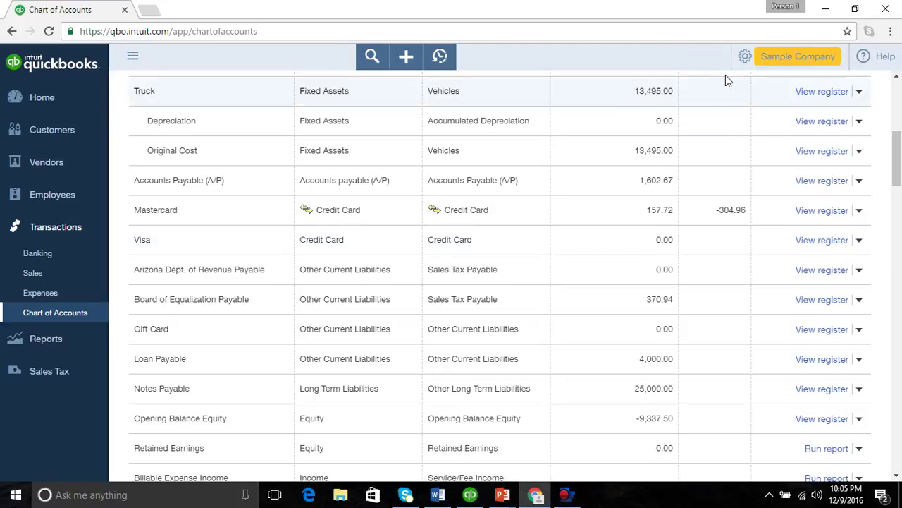
Step: Start a new service item in the products and services list with Gift Card as its name and sales description
{"action": "left_click", "coordinate": [746, 58]}
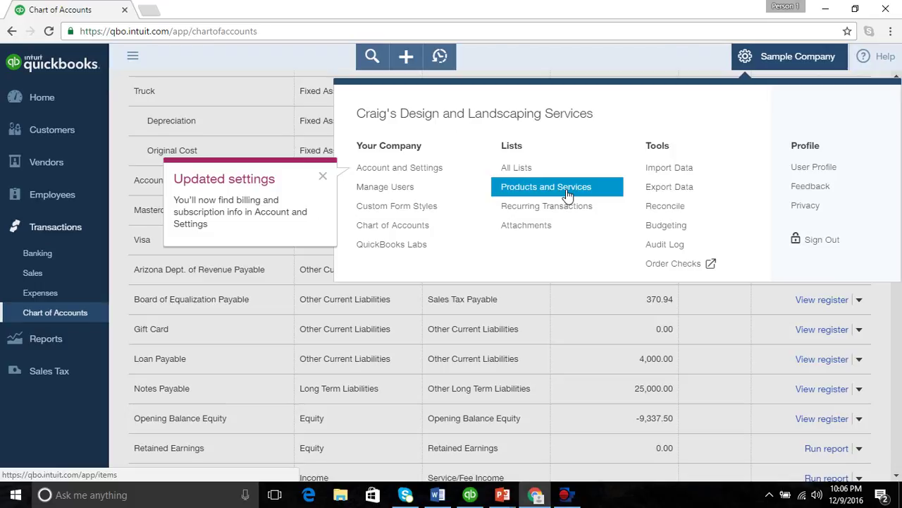
{"action": "left_click", "coordinate": [567, 191]}
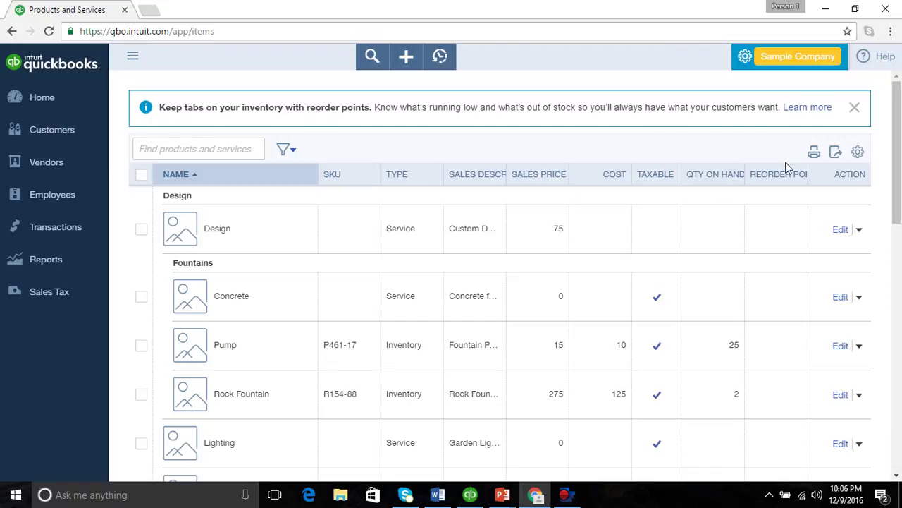
{"action": "scroll", "coordinate": [900, 135], "scroll_direction": "up", "scroll_amount": 1}
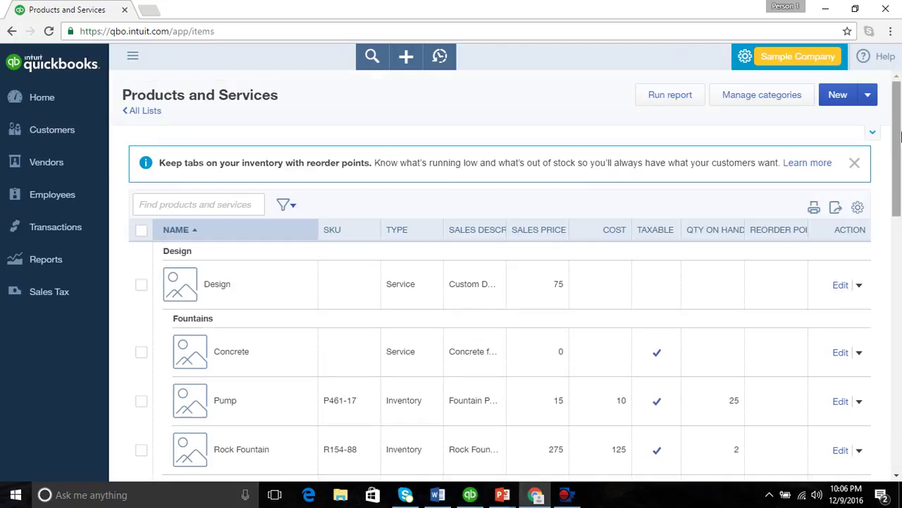
{"action": "left_click", "coordinate": [839, 96]}
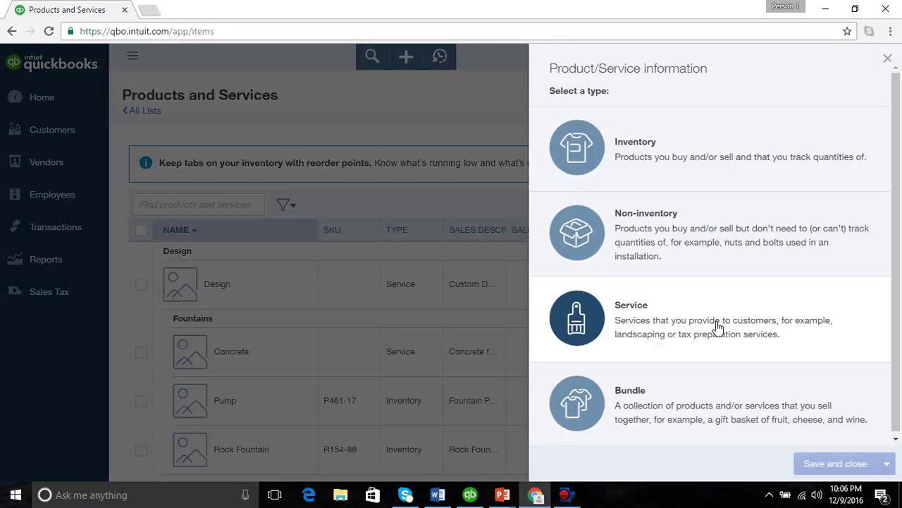
{"action": "left_click", "coordinate": [718, 327]}
{"action": "type", "text": "Gift Card"}
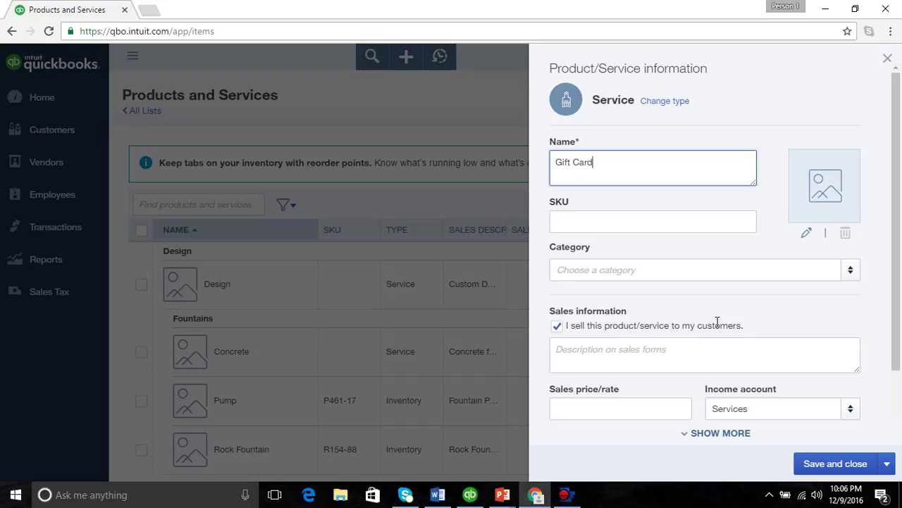
{"action": "left_click", "coordinate": [599, 353]}
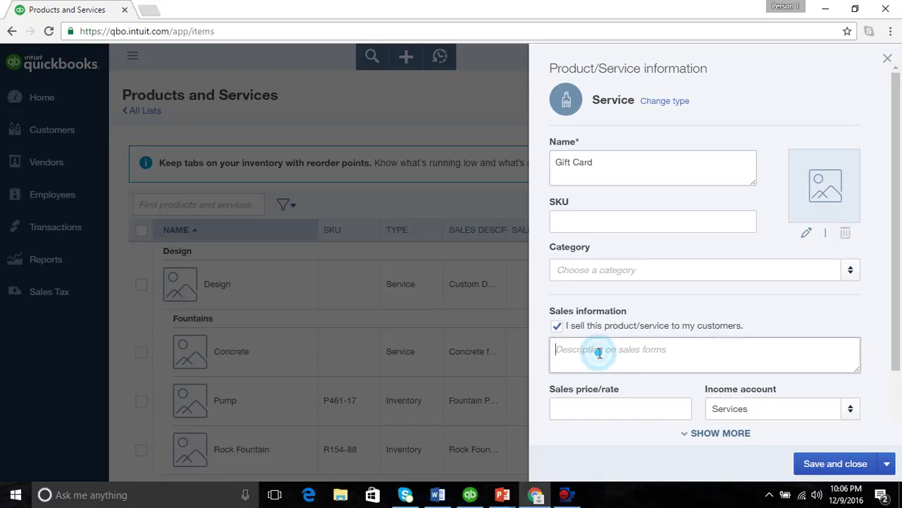
{"action": "type", "text": "Gift "}
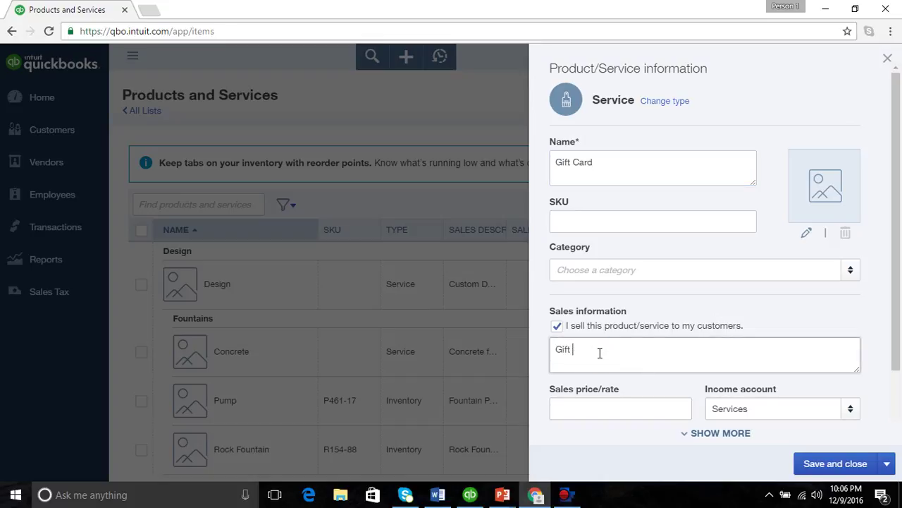
{"action": "type", "text": "Card"}
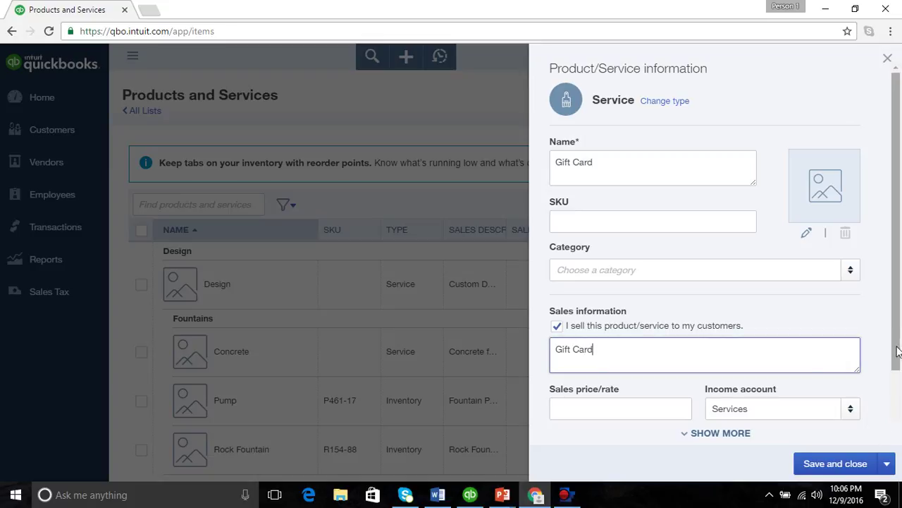
Step: Make the Gift Card service non-taxable, set its income account to Gift Card, and save the item
{"action": "left_click_drag", "start_coordinate": [896, 344], "coordinate": [896, 422]}
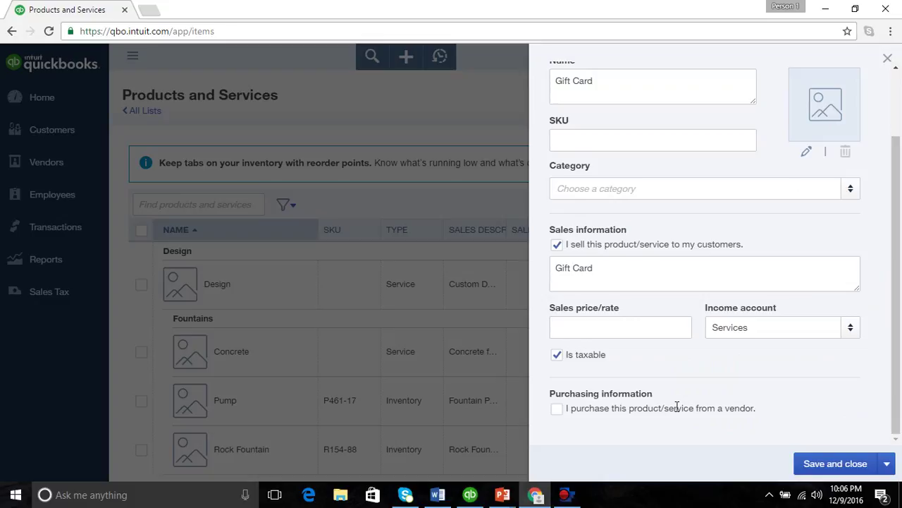
{"action": "left_click", "coordinate": [559, 358]}
{"action": "left_click", "coordinate": [755, 329]}
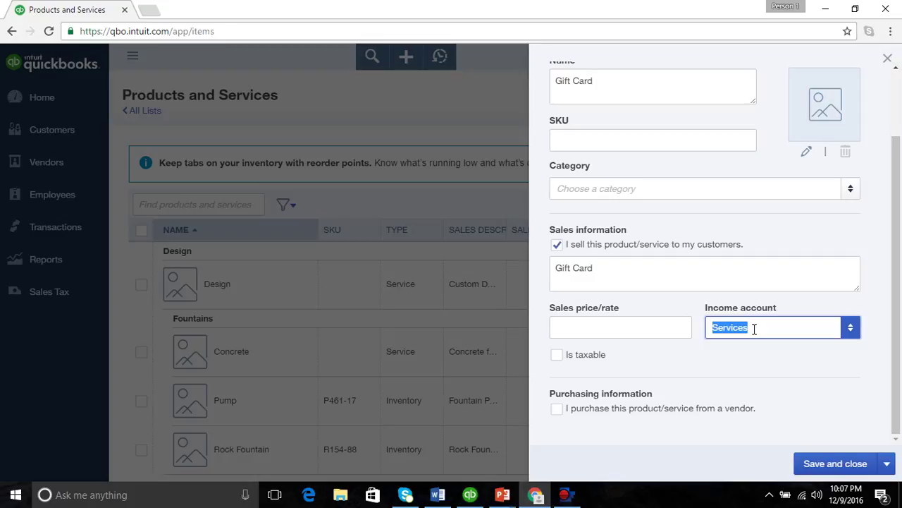
{"action": "type", "text": "Gift Card"}
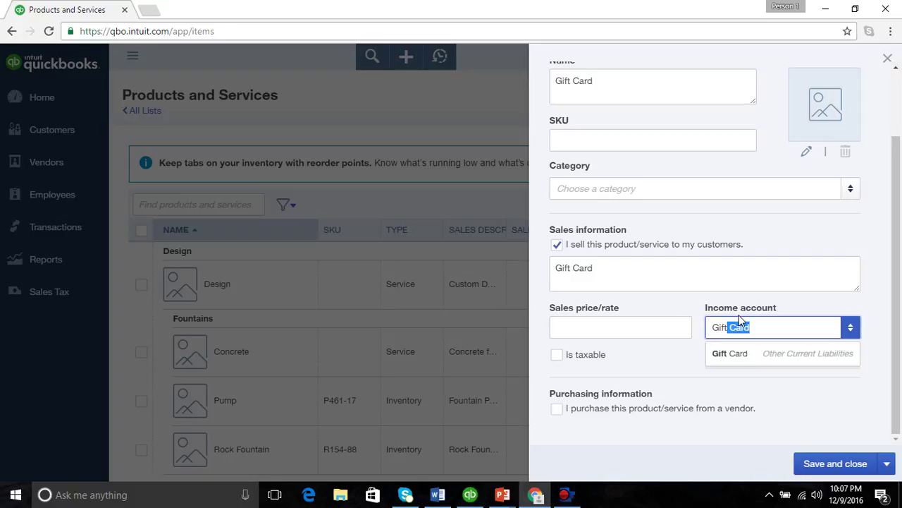
{"action": "left_click", "coordinate": [730, 354]}
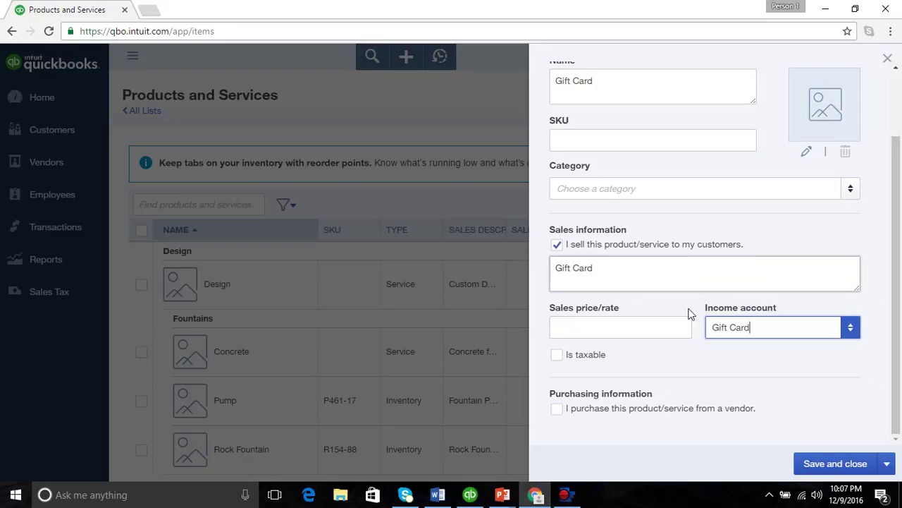
{"action": "left_click", "coordinate": [827, 464]}
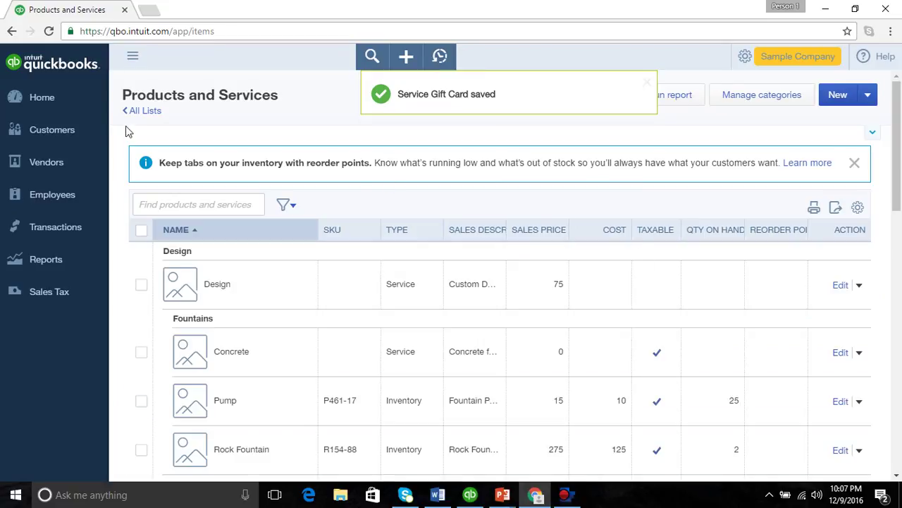
Step: Create a new sales receipt and choose the existing customer for it
{"action": "left_click", "coordinate": [33, 99]}
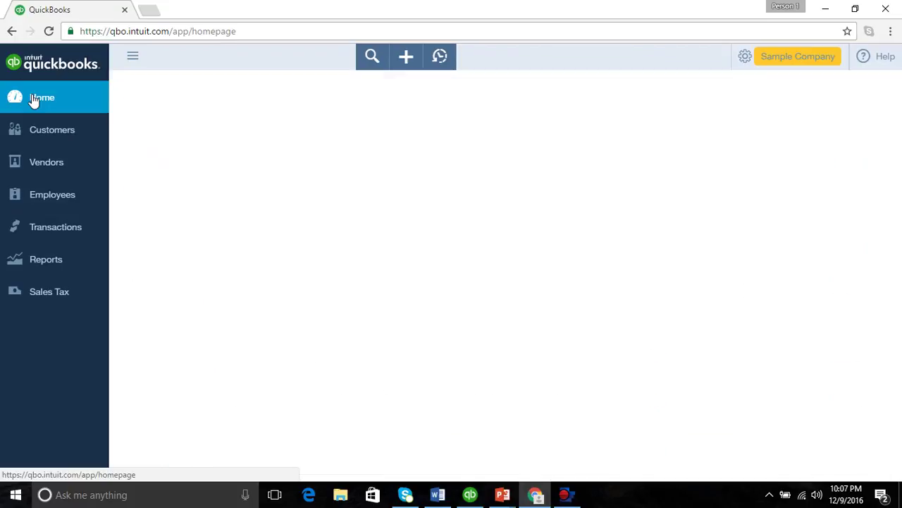
{"action": "left_click", "coordinate": [406, 59]}
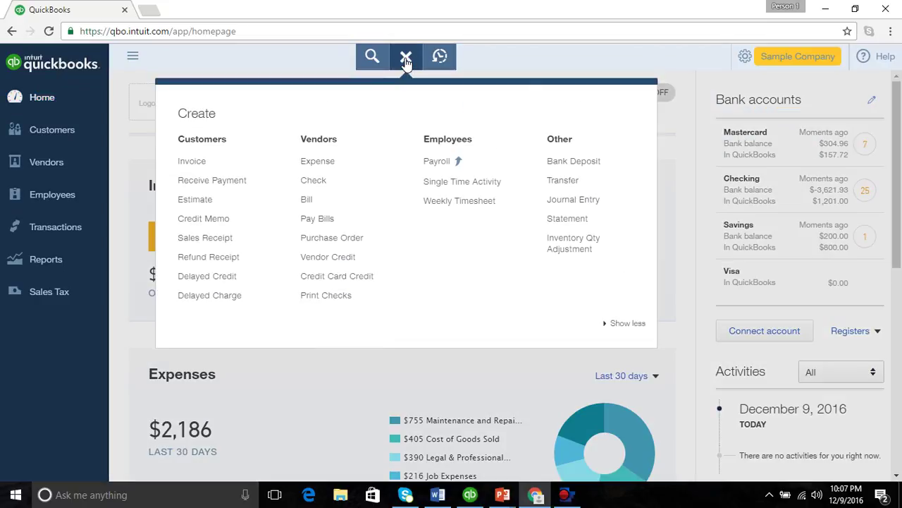
{"action": "left_click", "coordinate": [221, 240]}
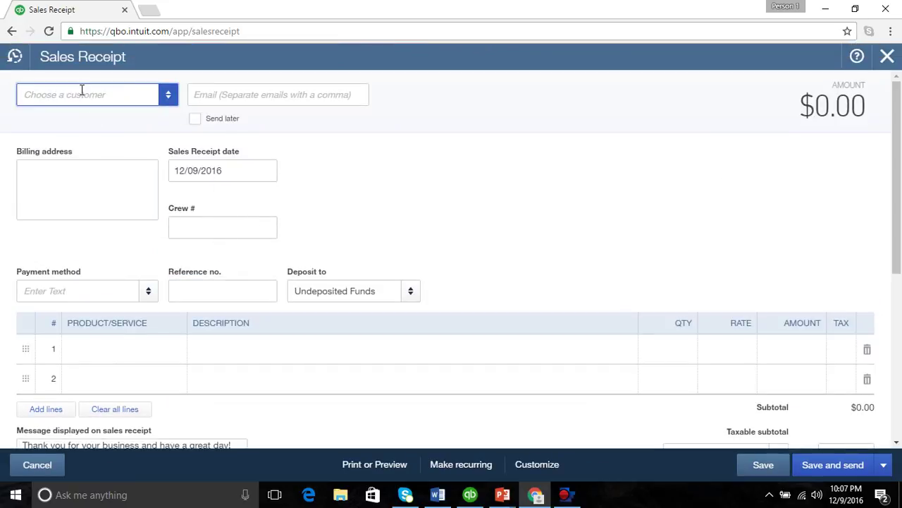
{"action": "type", "text": "Dylan Sollfrank"}
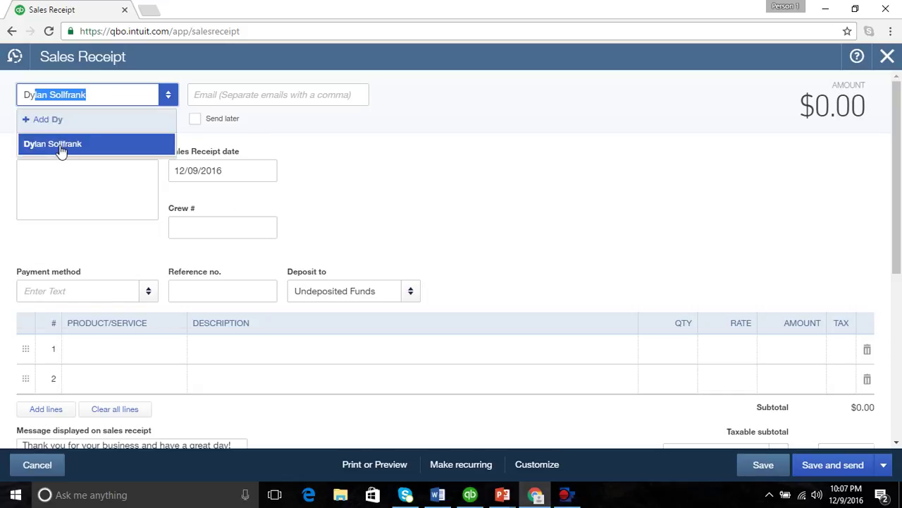
{"action": "left_click", "coordinate": [60, 144]}
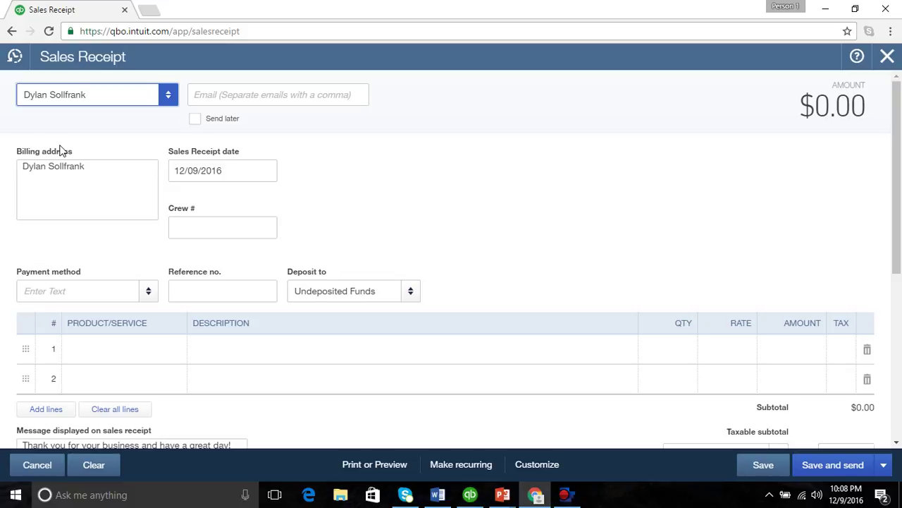
Step: Set the sales receipt's payment method to Check with reference number 125
{"action": "left_click", "coordinate": [67, 291]}
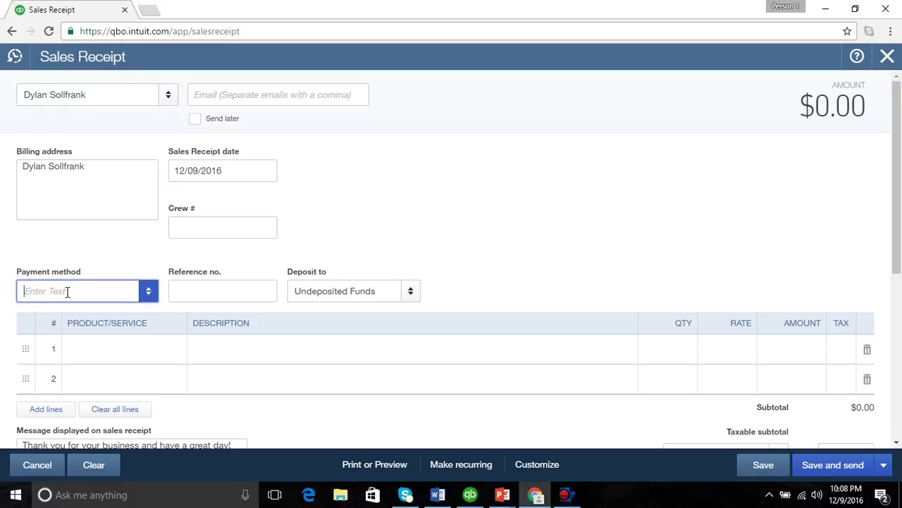
{"action": "type", "text": "Check"}
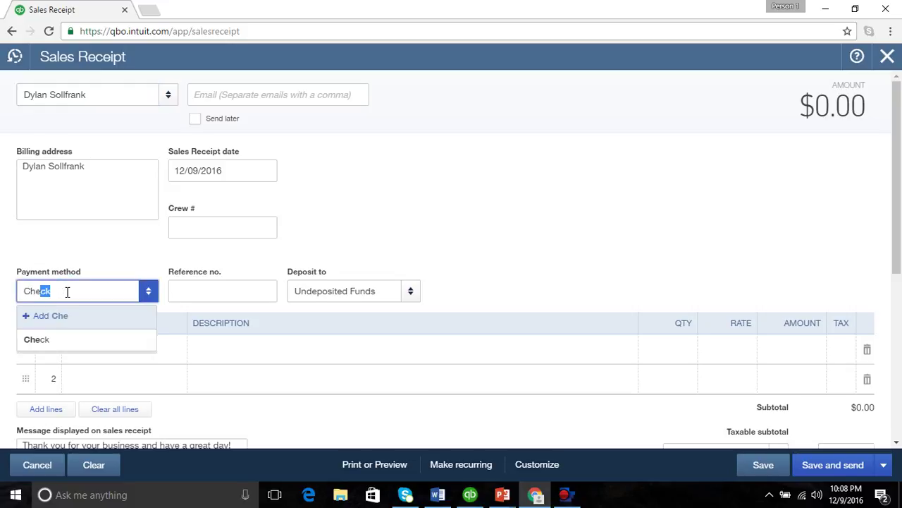
{"action": "key", "text": "Tab"}
{"action": "type", "text": "125"}
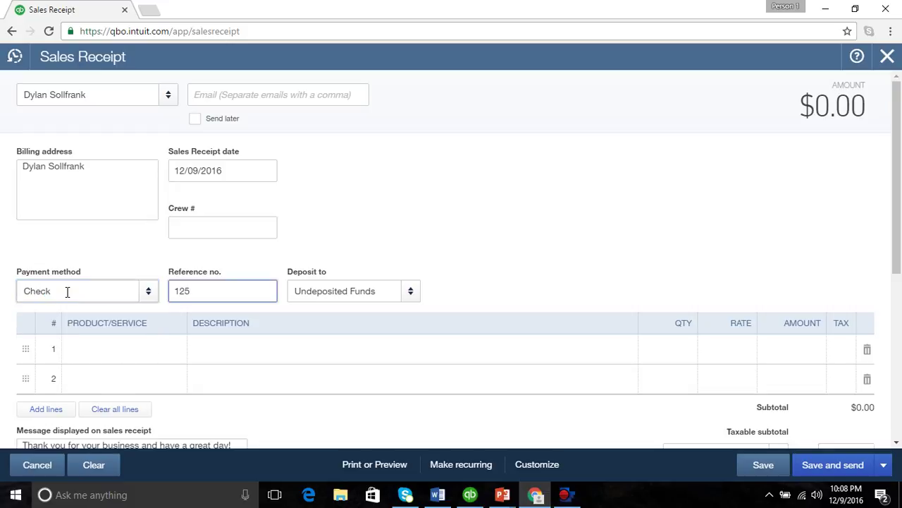
Step: Add the Gift Card service to the first line of the sales receipt at a rate of 100
{"action": "left_click", "coordinate": [86, 351]}
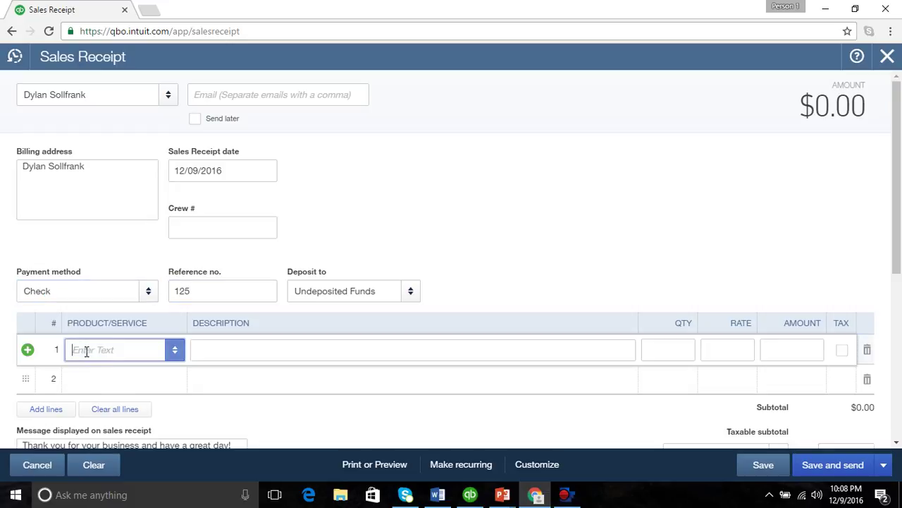
{"action": "type", "text": "Gift"}
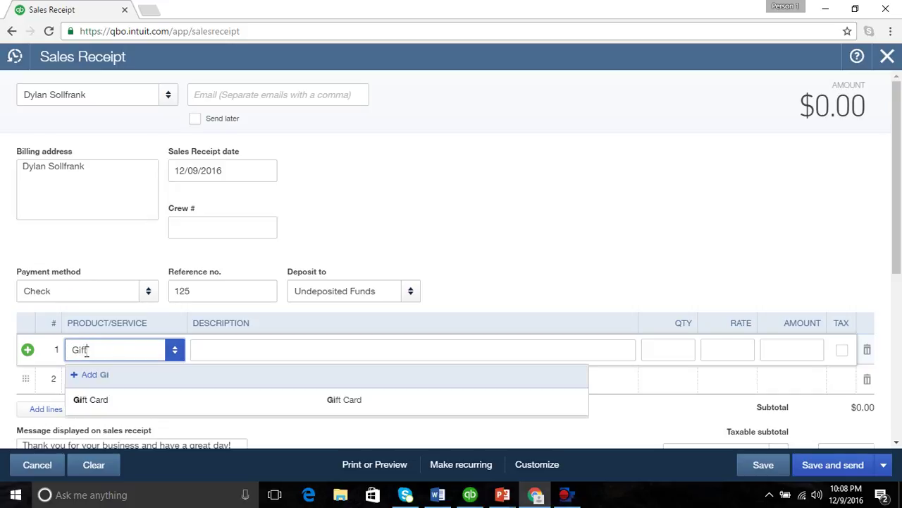
{"action": "left_click", "coordinate": [100, 401]}
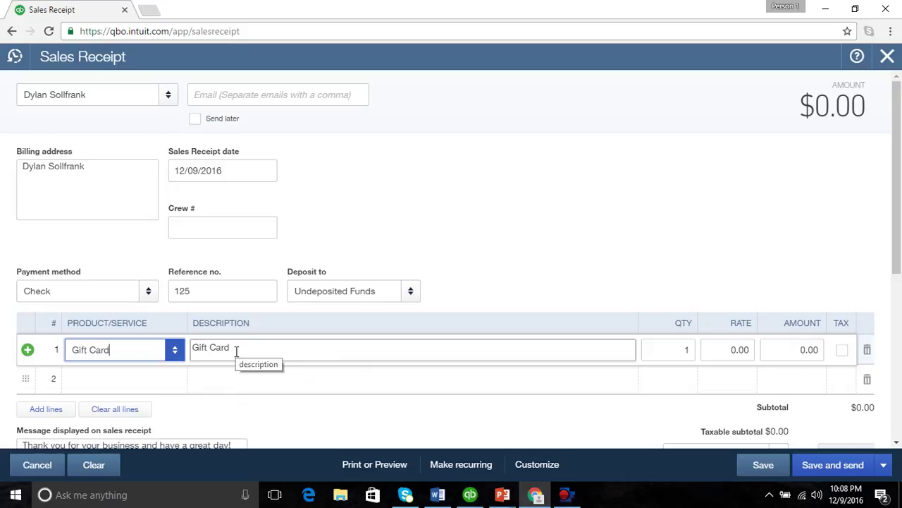
{"action": "key", "text": "Tab"}
{"action": "key", "text": "Tab"}
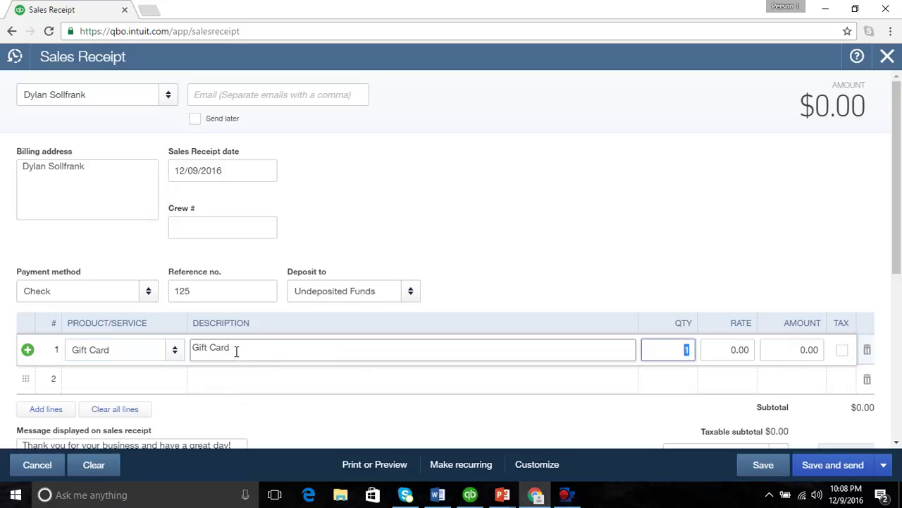
{"action": "key", "text": "Tab"}
{"action": "type", "text": "100"}
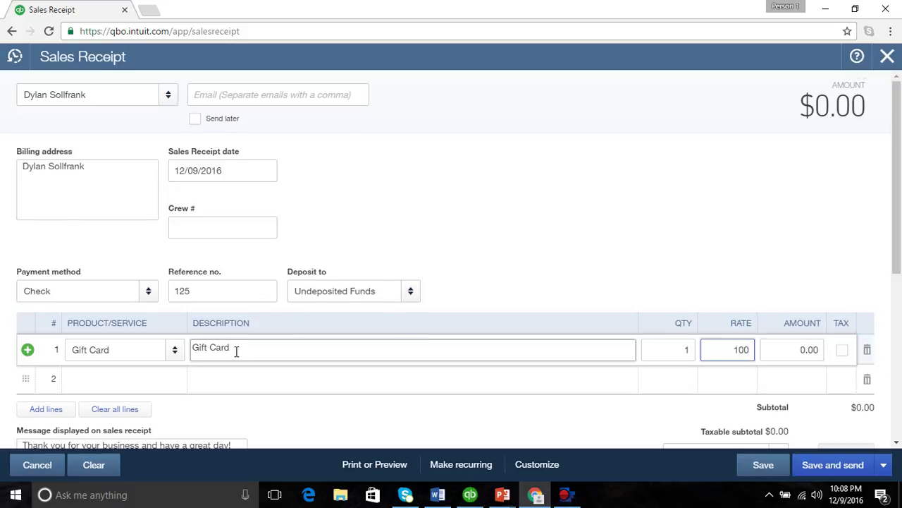
Step: Finish the gift card line, then save and close the sales receipt
{"action": "key", "text": "Tab"}
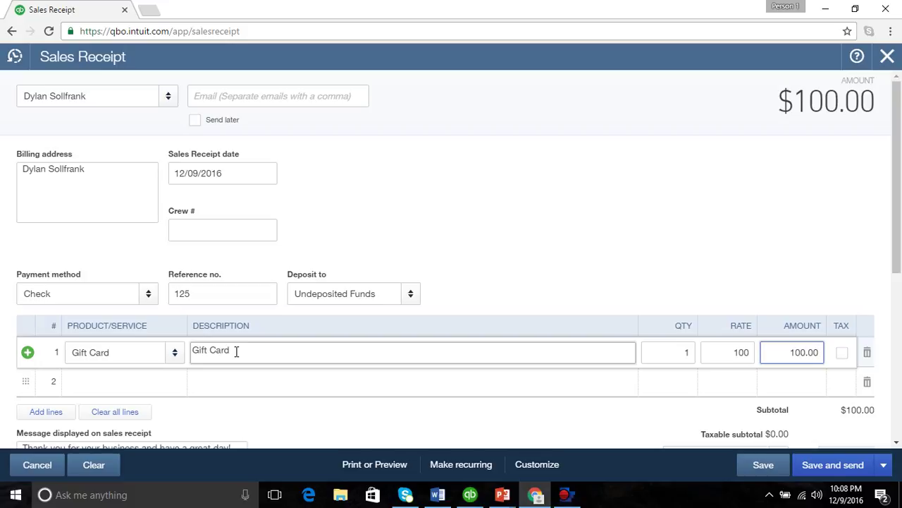
{"action": "left_click", "coordinate": [885, 469]}
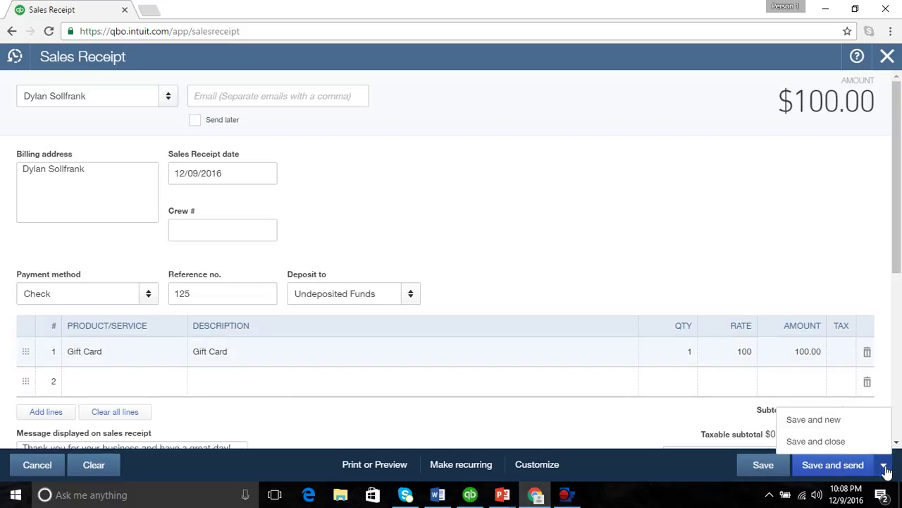
{"action": "left_click", "coordinate": [843, 442]}
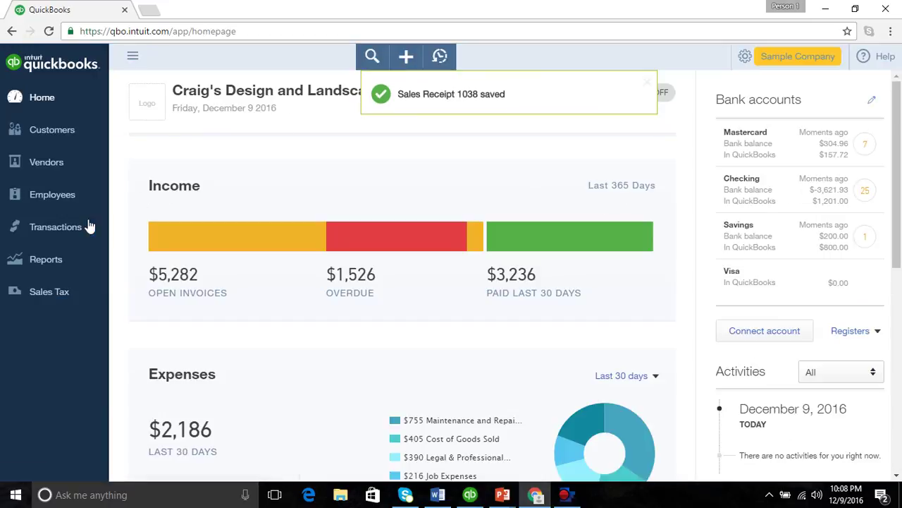
Step: Run the account report for the Gift Card liability account in the chart of accounts and dismiss the report tour
{"action": "left_click", "coordinate": [82, 227]}
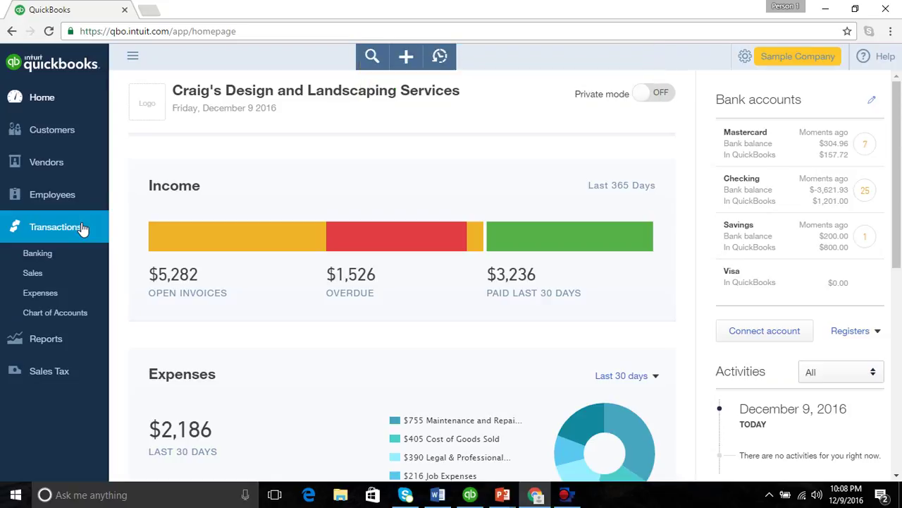
{"action": "left_click", "coordinate": [62, 315]}
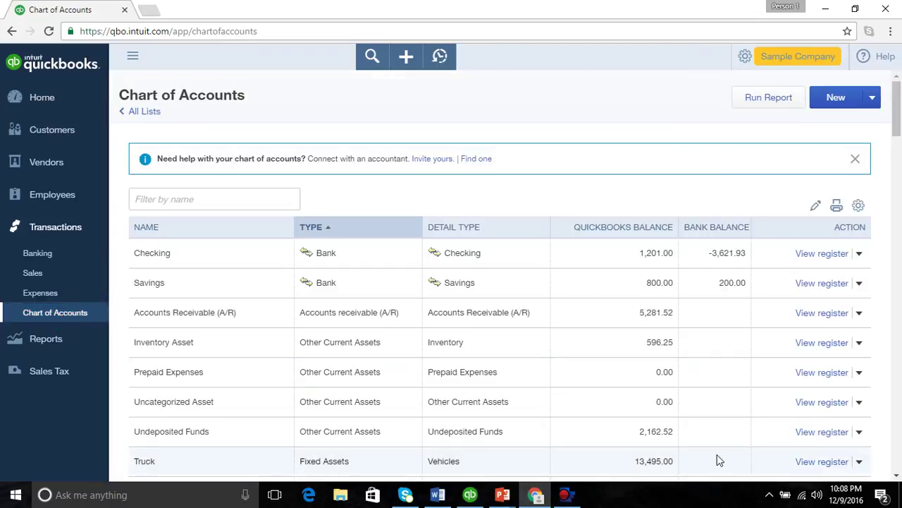
{"action": "left_click", "coordinate": [897, 477]}
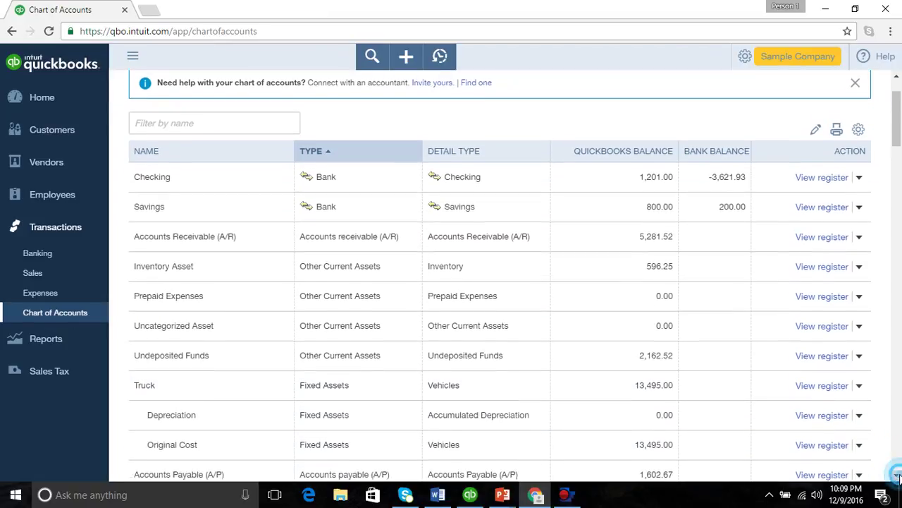
{"action": "left_click", "coordinate": [897, 476]}
{"action": "left_click", "coordinate": [897, 477]}
{"action": "left_click", "coordinate": [897, 477]}
{"action": "left_click", "coordinate": [898, 477]}
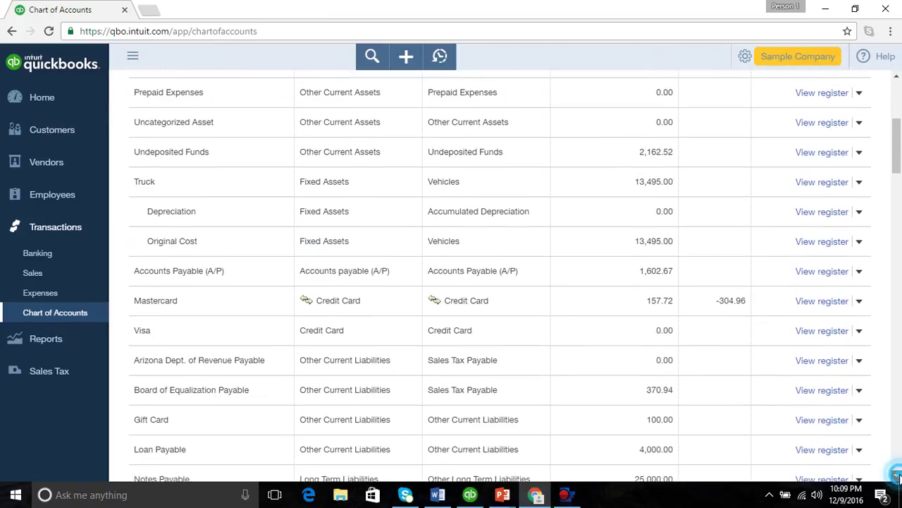
{"action": "left_click", "coordinate": [897, 476]}
{"action": "left_click", "coordinate": [898, 476]}
{"action": "left_click", "coordinate": [898, 476]}
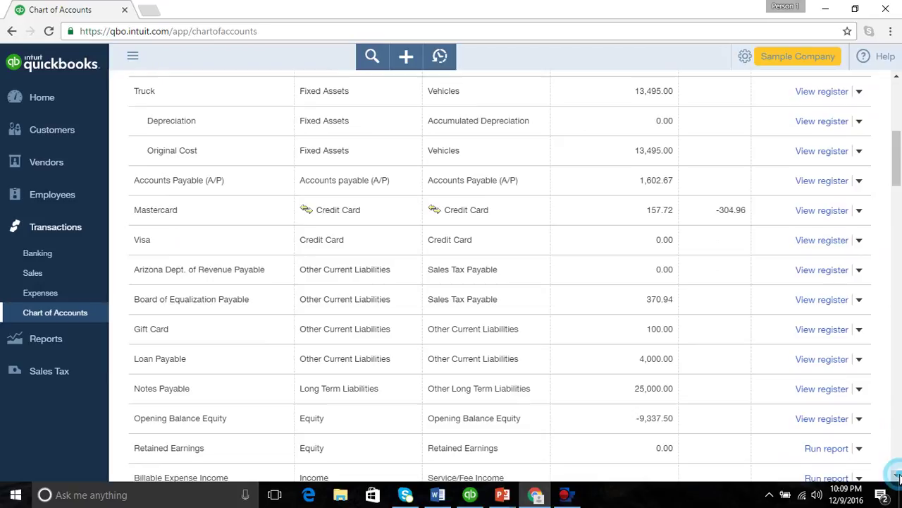
{"action": "left_click", "coordinate": [860, 331]}
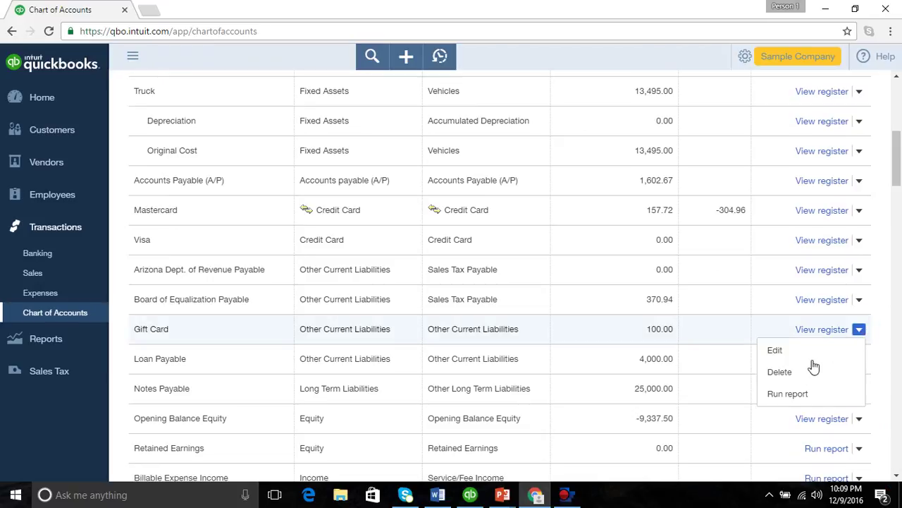
{"action": "left_click", "coordinate": [802, 396]}
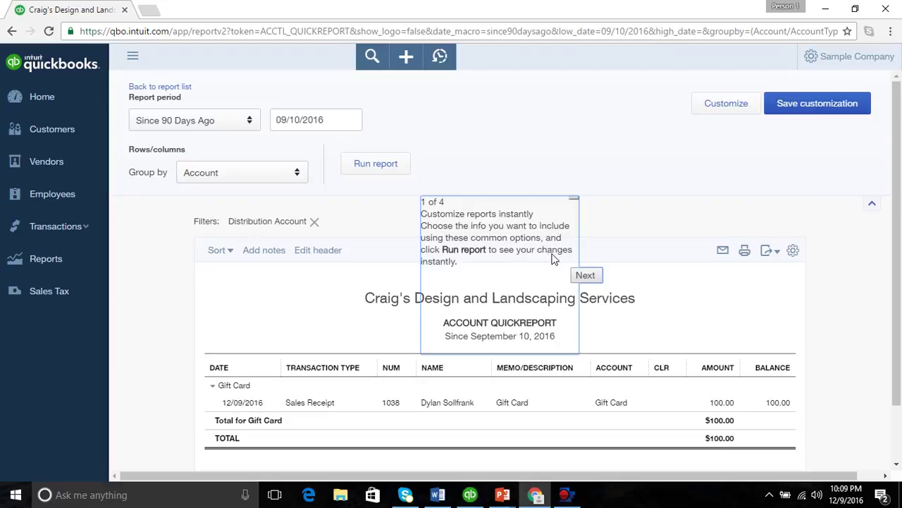
{"action": "left_click", "coordinate": [590, 219]}
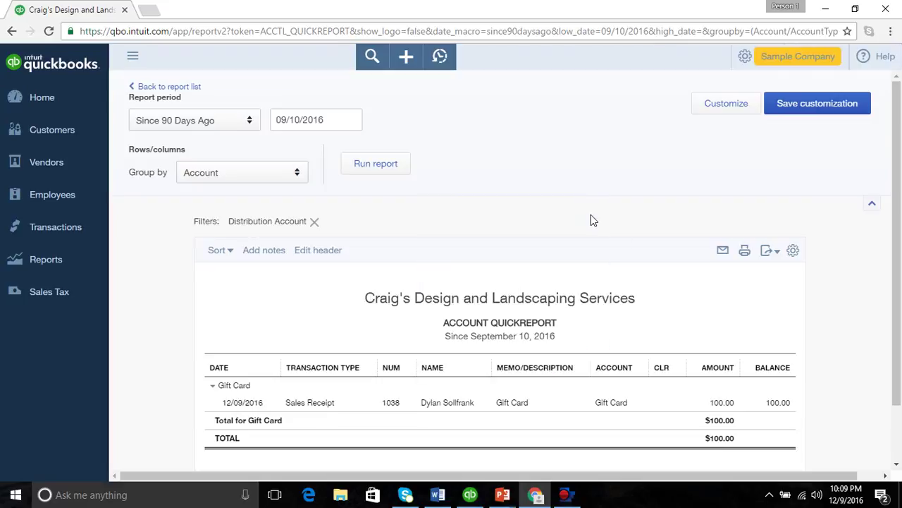
Step: Sort the Gift Card account report by Customer and run it again
{"action": "left_click", "coordinate": [230, 254]}
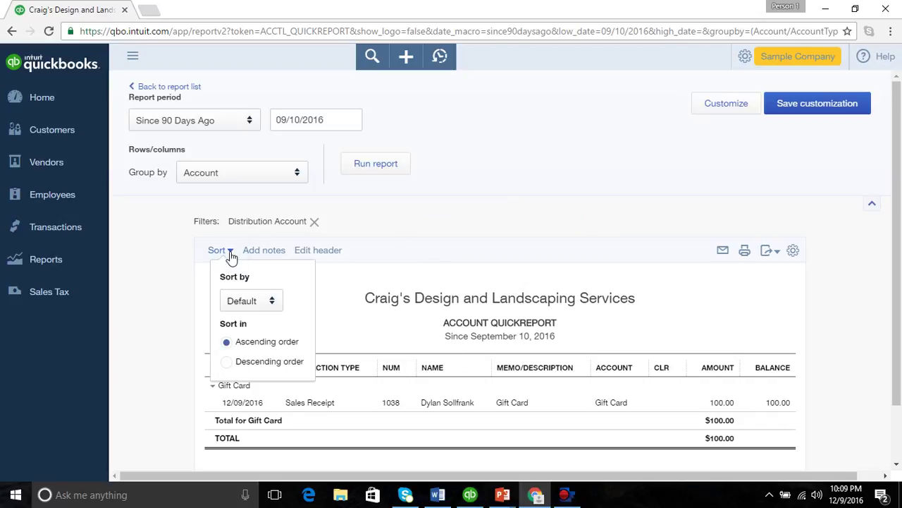
{"action": "left_click", "coordinate": [272, 301]}
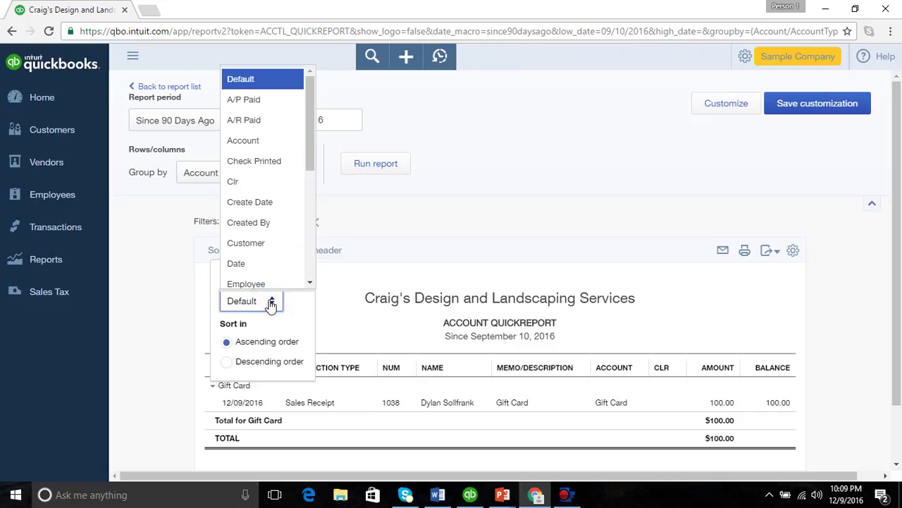
{"action": "left_click", "coordinate": [265, 247]}
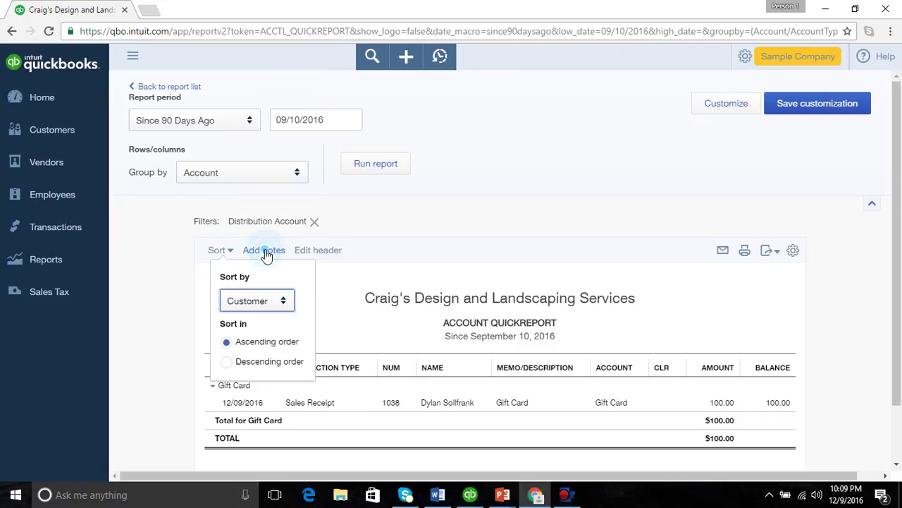
{"action": "left_click", "coordinate": [398, 172]}
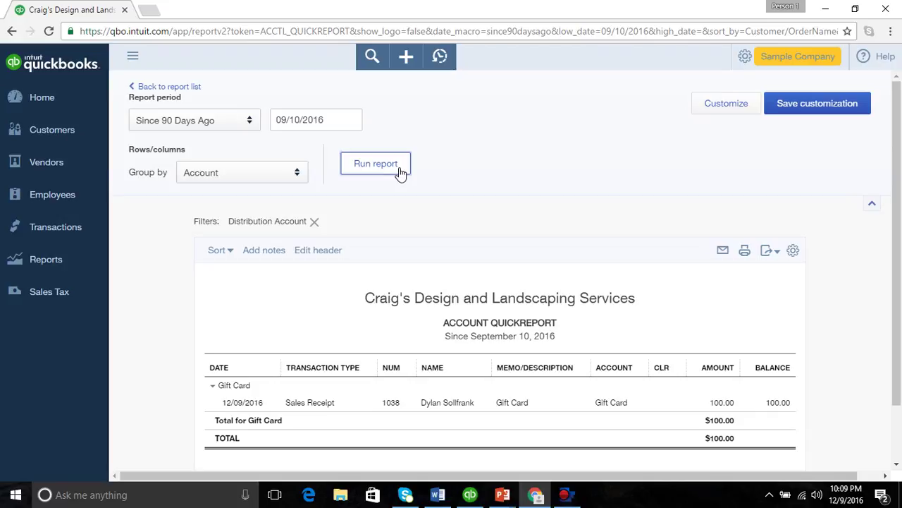
Step: Save the report customization under the name Gift Card Report and rerun the report
{"action": "left_click", "coordinate": [814, 111]}
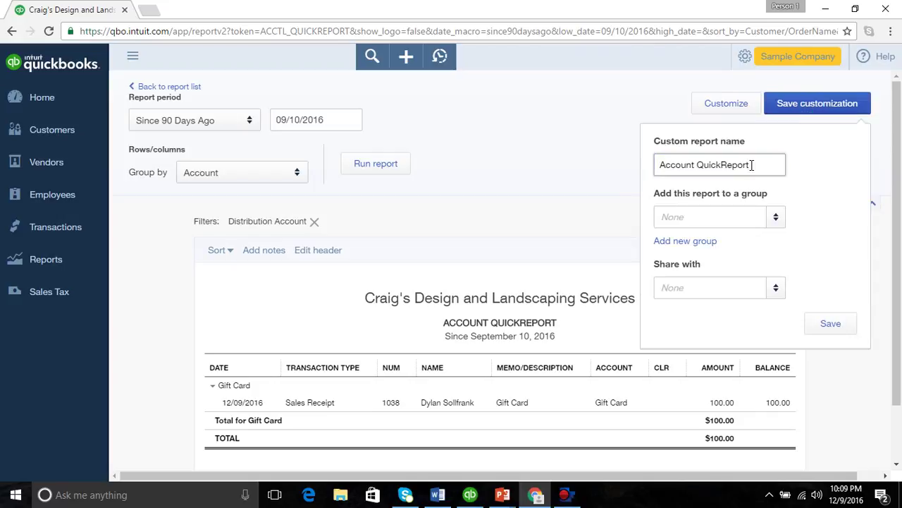
{"action": "left_click_drag", "start_coordinate": [751, 164], "coordinate": [642, 177]}
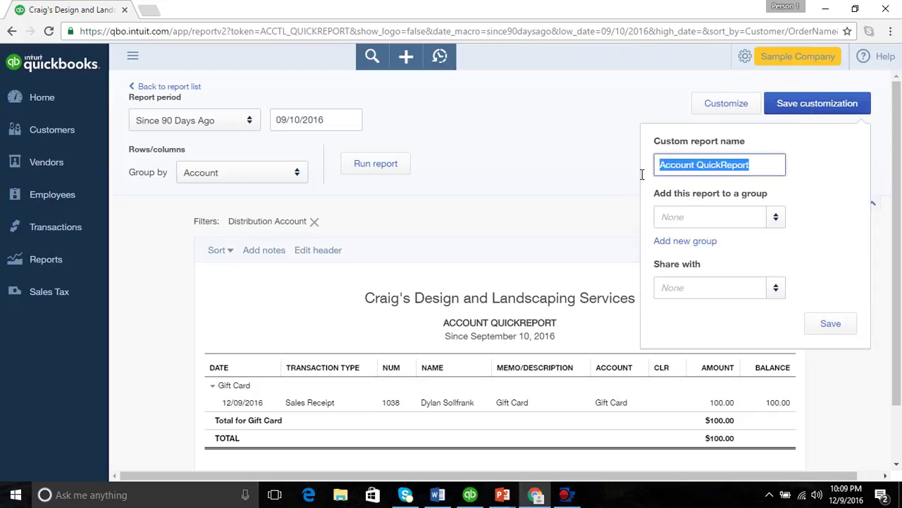
{"action": "type", "text": "Gift Card R"}
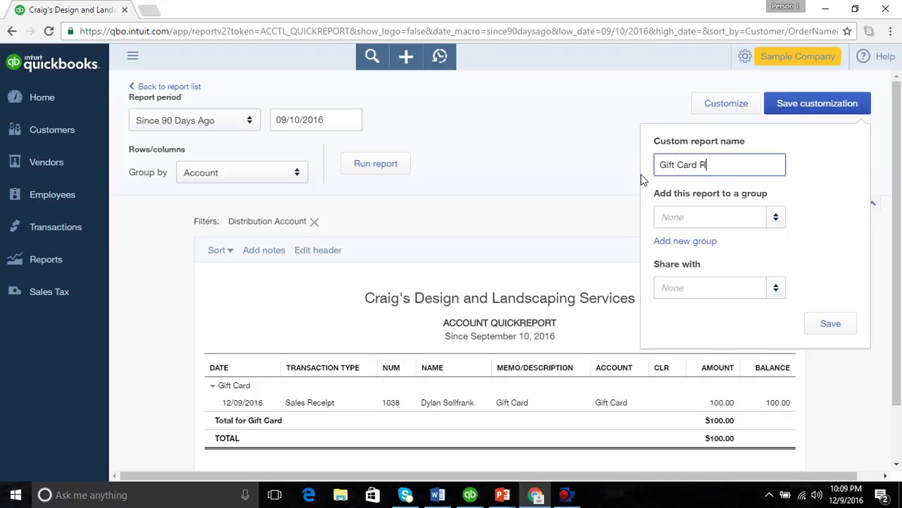
{"action": "type", "text": "eport"}
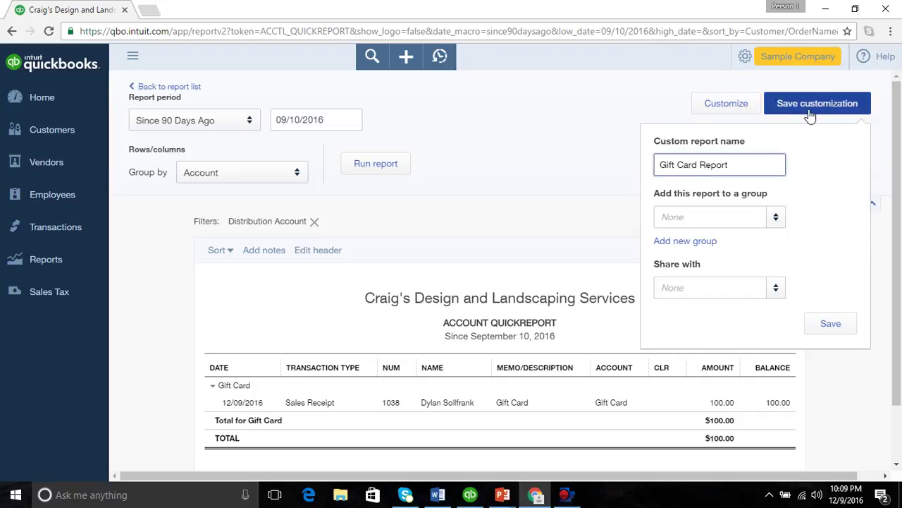
{"action": "left_click", "coordinate": [829, 330]}
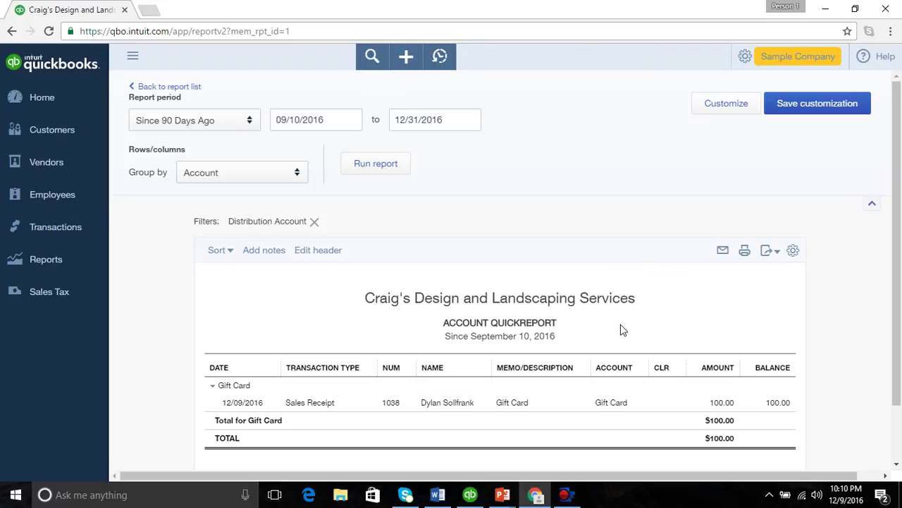
{"action": "left_click", "coordinate": [390, 169]}
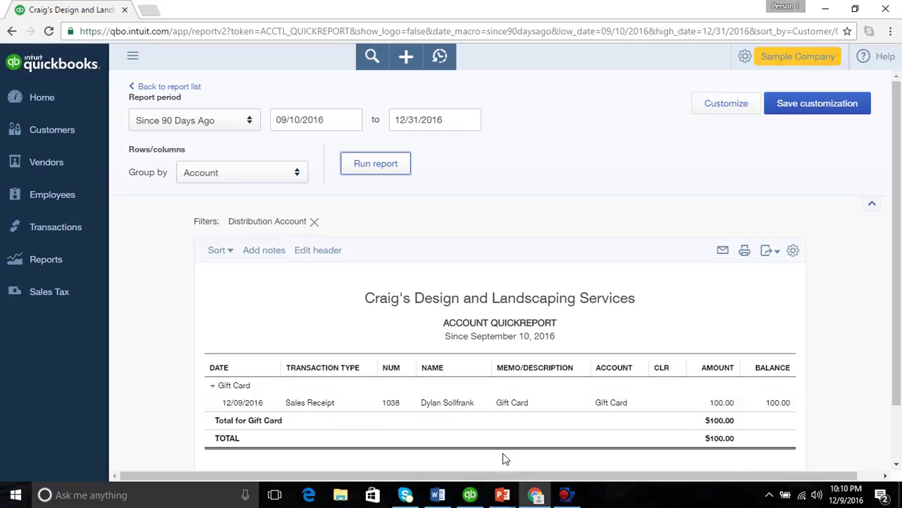
{"action": "left_click", "coordinate": [502, 495]}
Step: Create another sales receipt for the same customer who bought the gift card
{"action": "left_click", "coordinate": [406, 69]}
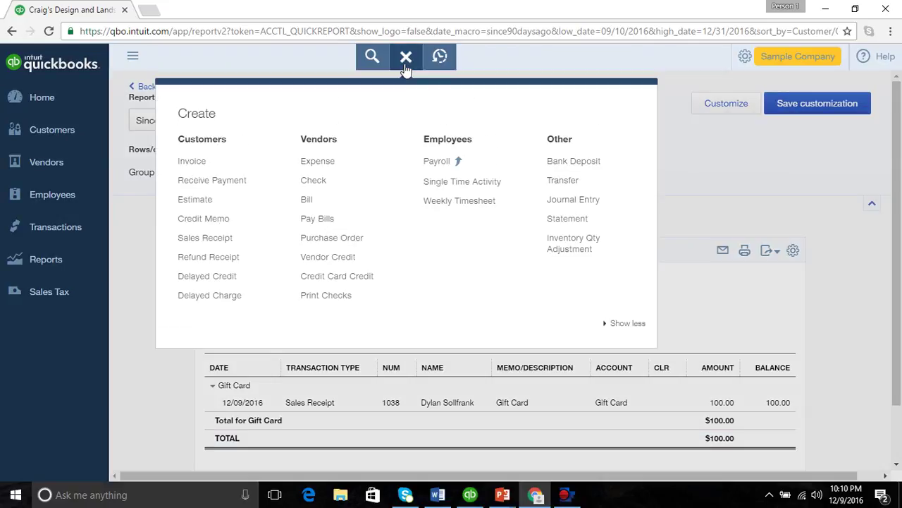
{"action": "left_click", "coordinate": [203, 243]}
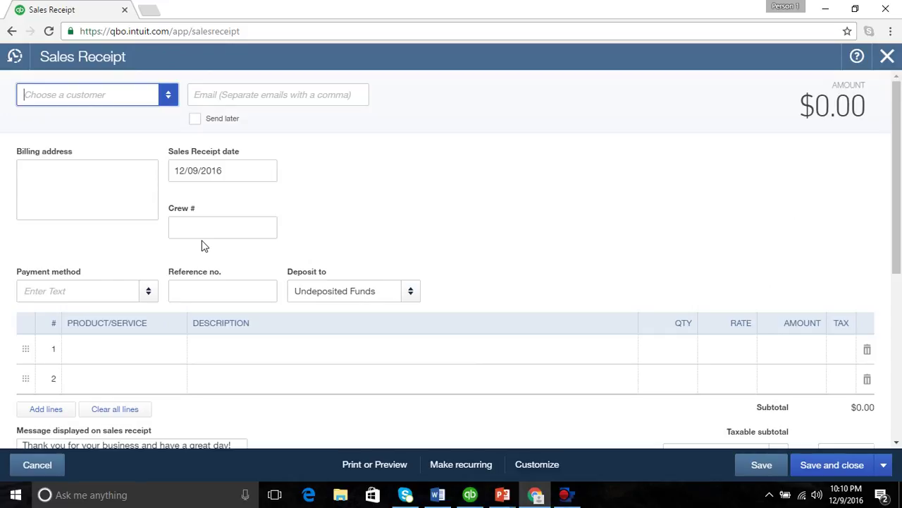
{"action": "type", "text": "dy"}
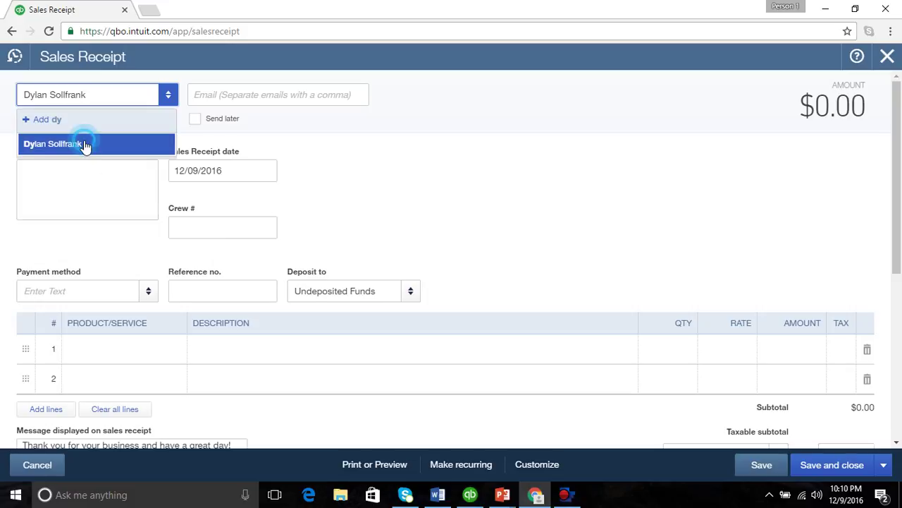
{"action": "left_click", "coordinate": [85, 145]}
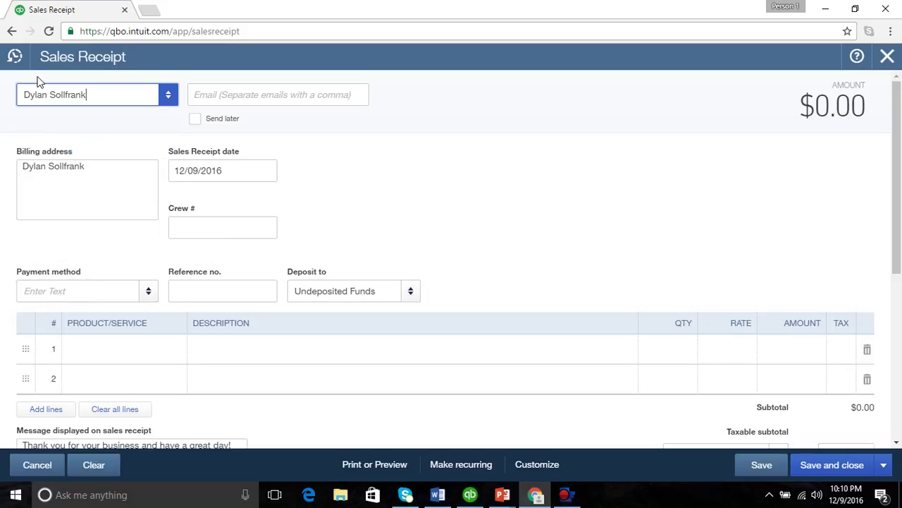
Step: Add a new payment method named Gift Card and use it on the sales receipt
{"action": "left_click", "coordinate": [41, 291]}
{"action": "type", "text": "Gift"}
{"action": "type", "text": "Card"}
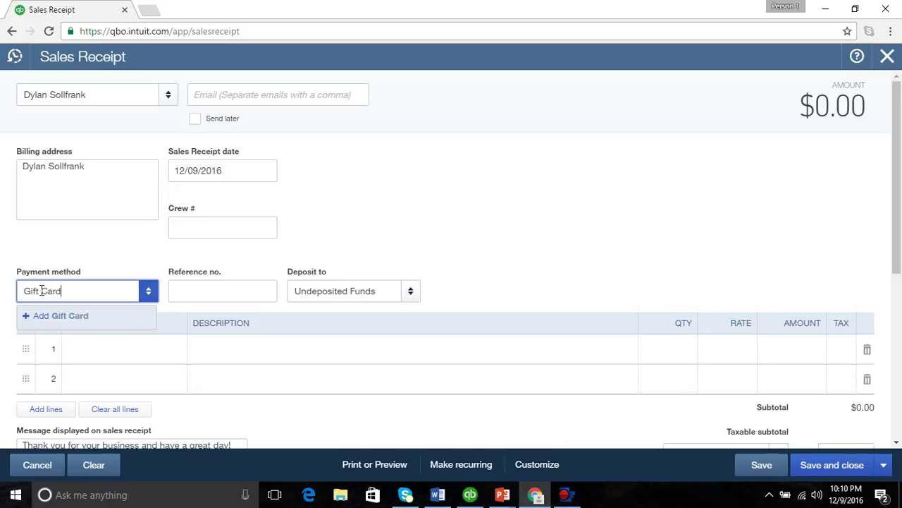
{"action": "key", "text": "Return"}
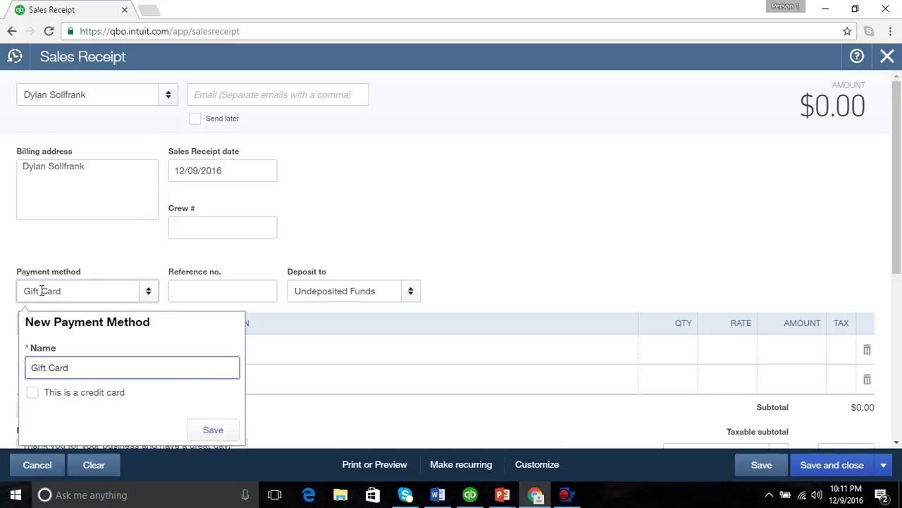
{"action": "left_click", "coordinate": [210, 430]}
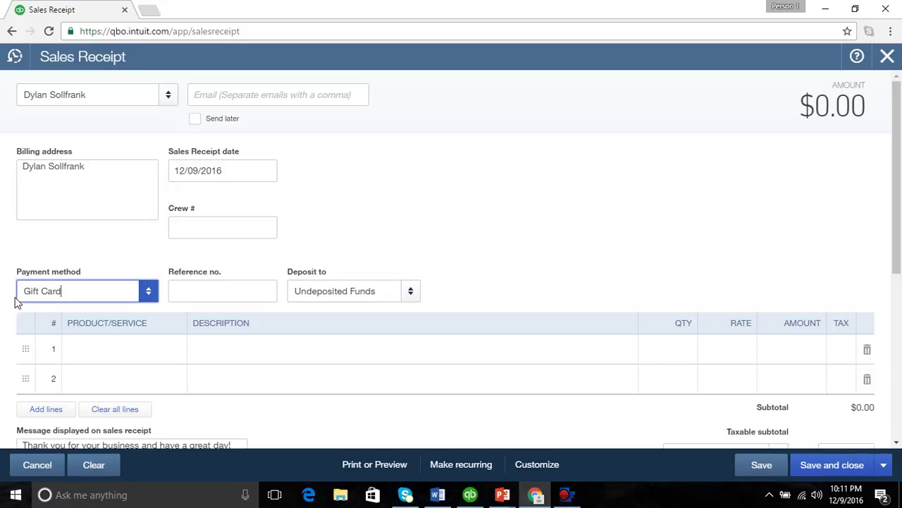
Step: Add the Design:Design service to the first line of the sales receipt at a rate of 100
{"action": "left_click", "coordinate": [105, 349]}
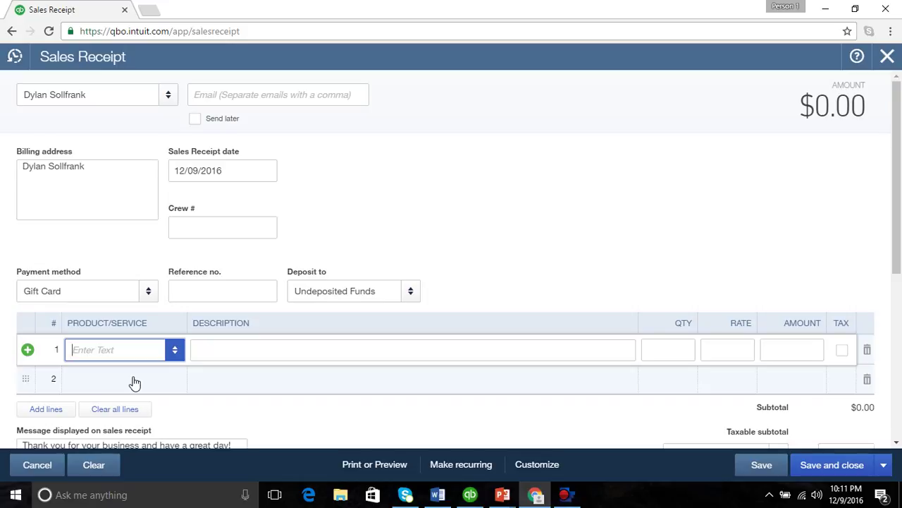
{"action": "type", "text": "Design:Design"}
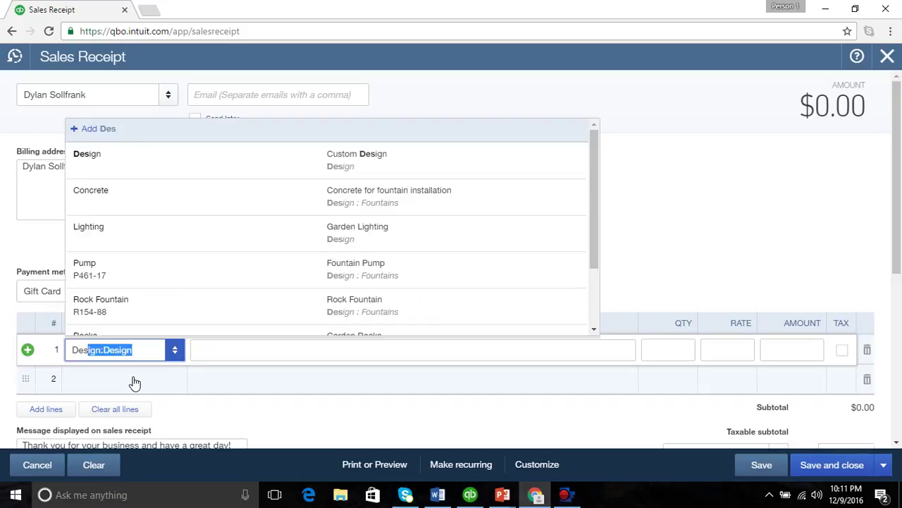
{"action": "key", "text": "Tab"}
{"action": "key", "text": "Tab"}
{"action": "key", "text": "Tab"}
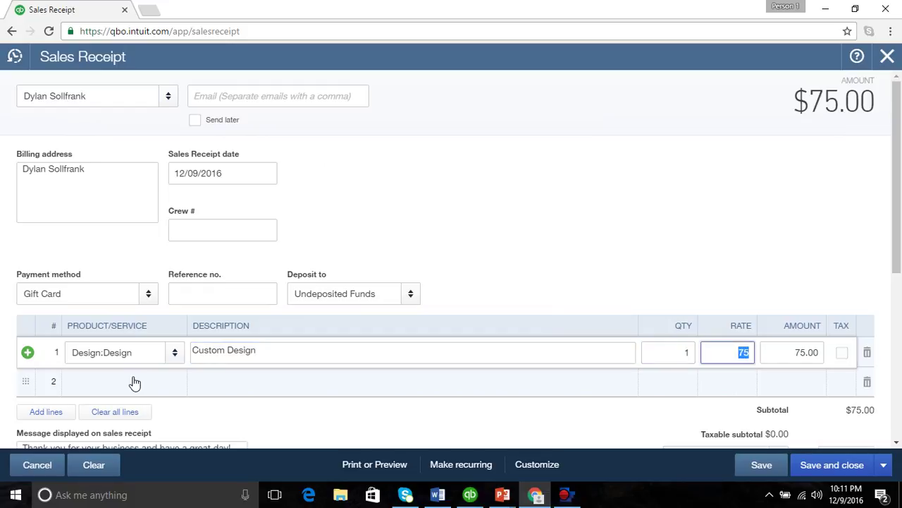
{"action": "type", "text": "100"}
{"action": "key", "text": "Tab"}
Step: Add the Gift Card service to the second line at a rate of -100, then save and close the sales receipt
{"action": "left_click", "coordinate": [135, 383]}
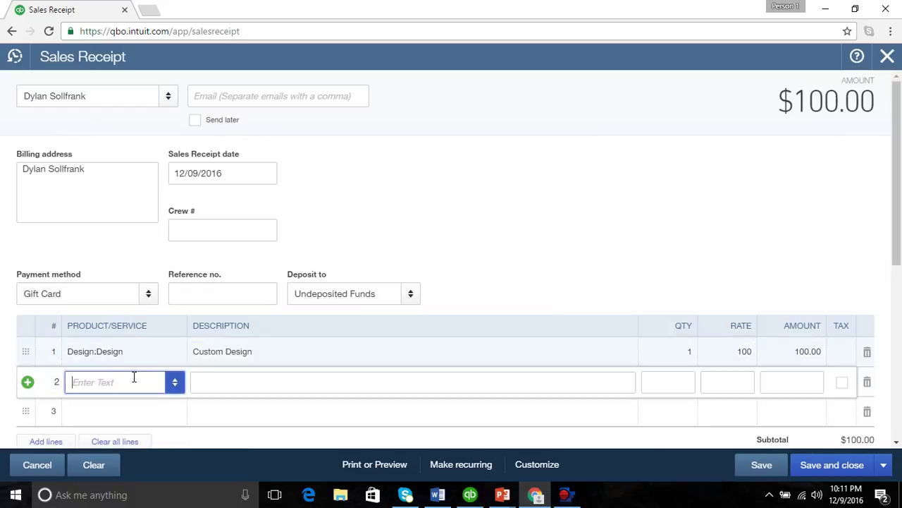
{"action": "type", "text": "Gift Card"}
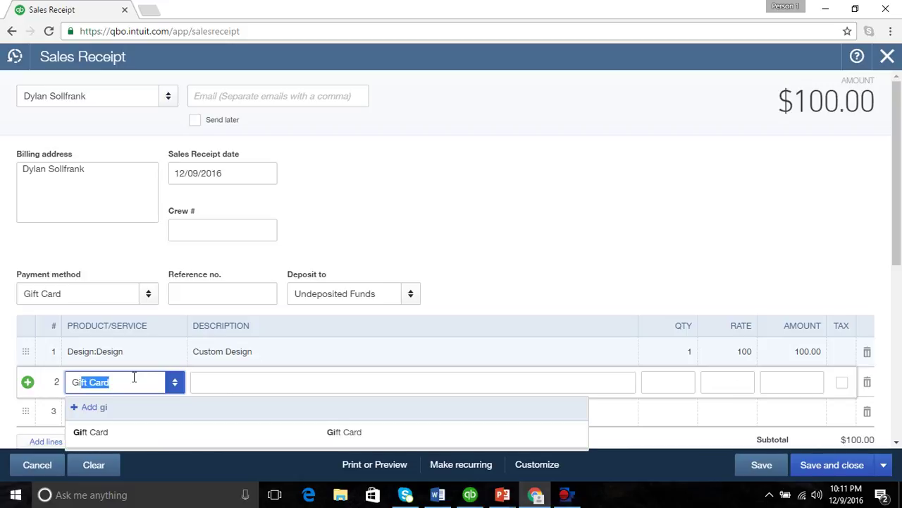
{"action": "key", "text": "Tab"}
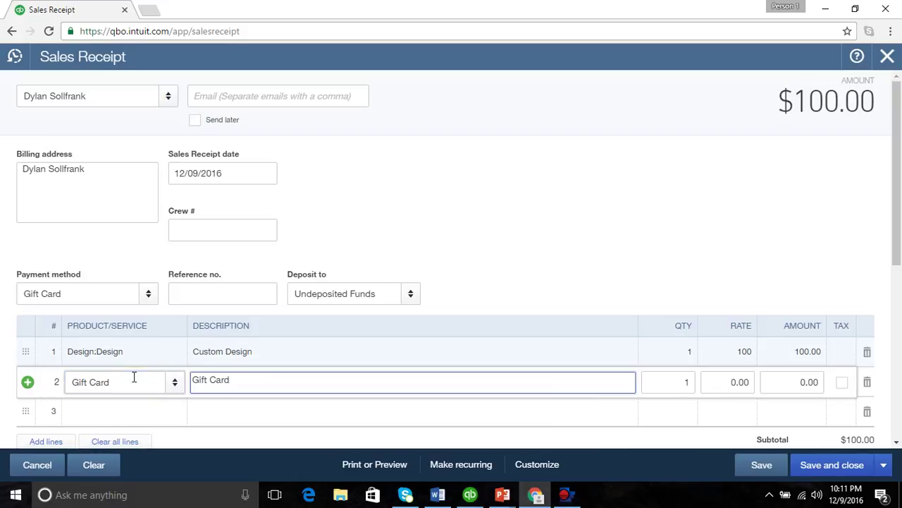
{"action": "key", "text": "Tab"}
{"action": "key", "text": "Tab"}
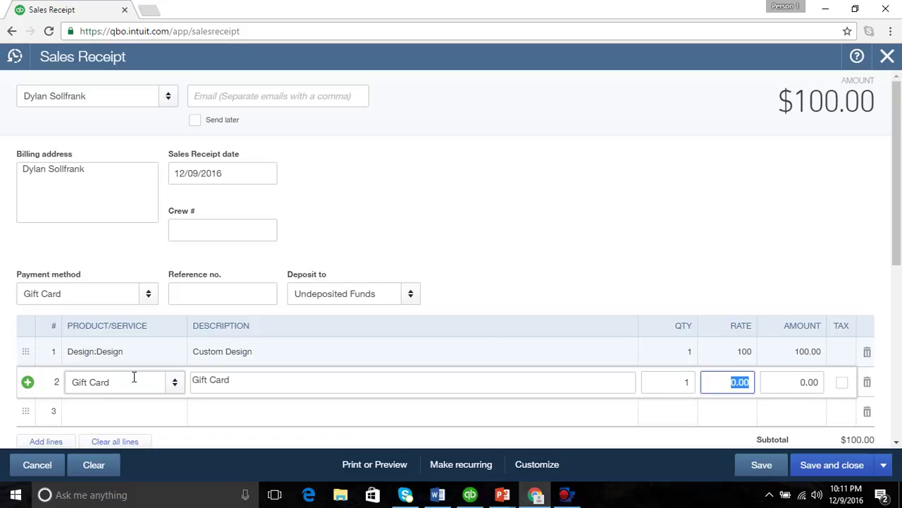
{"action": "type", "text": "-100"}
{"action": "key", "text": "Tab"}
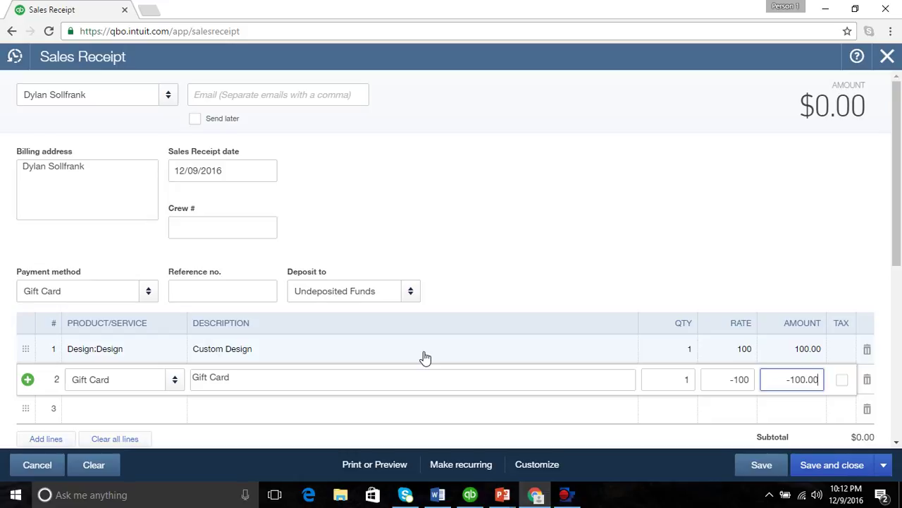
{"action": "left_click", "coordinate": [851, 471]}
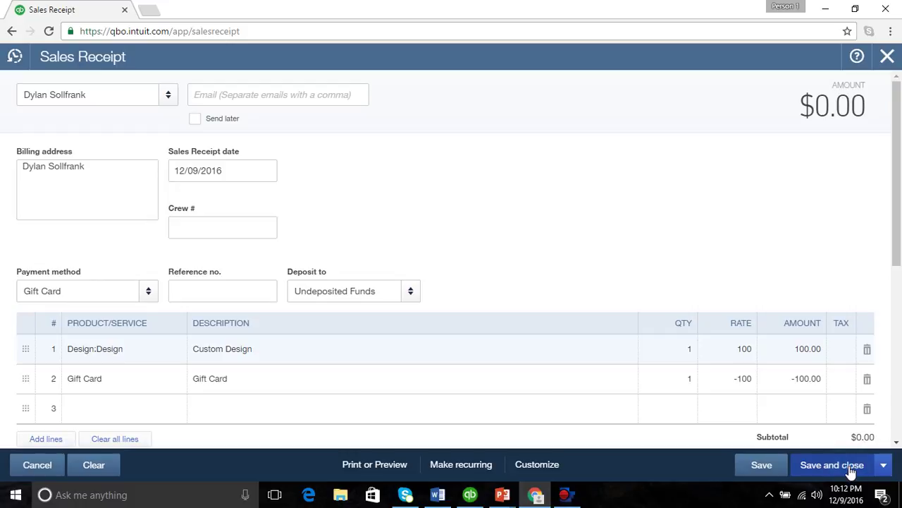